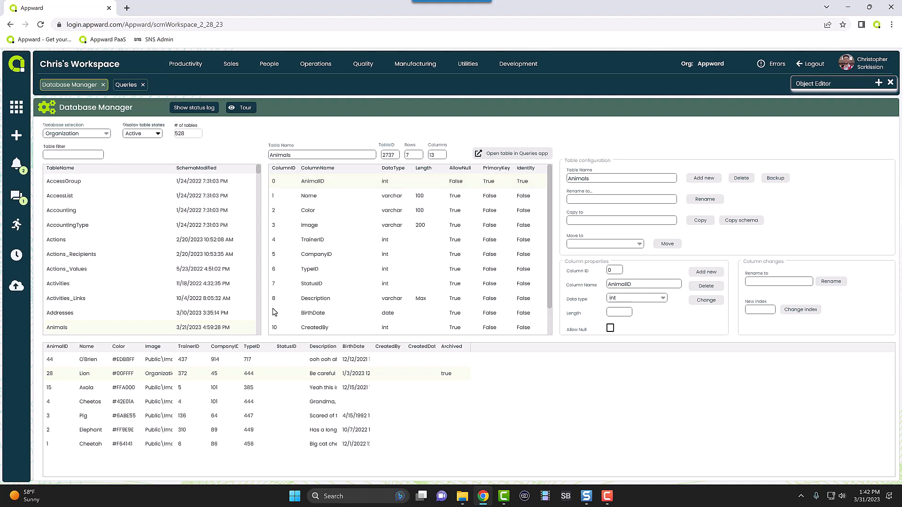
Select the Addresses table and return to the Animals table to refresh its displayed records
click(71, 314)
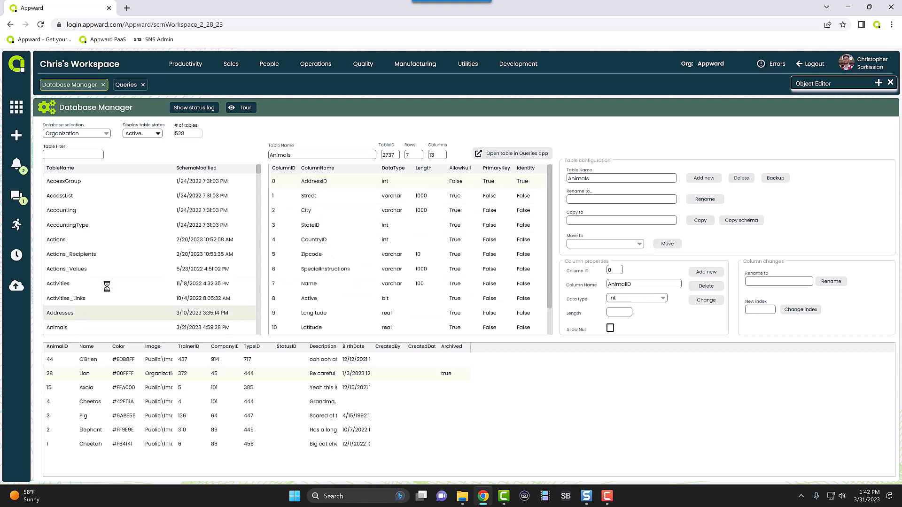
click(53, 330)
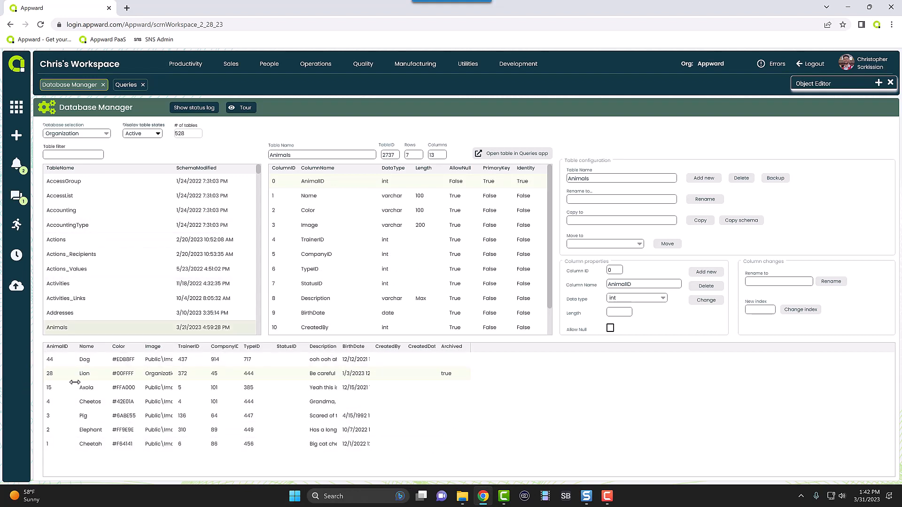
scroll(72, 310, down, 1)
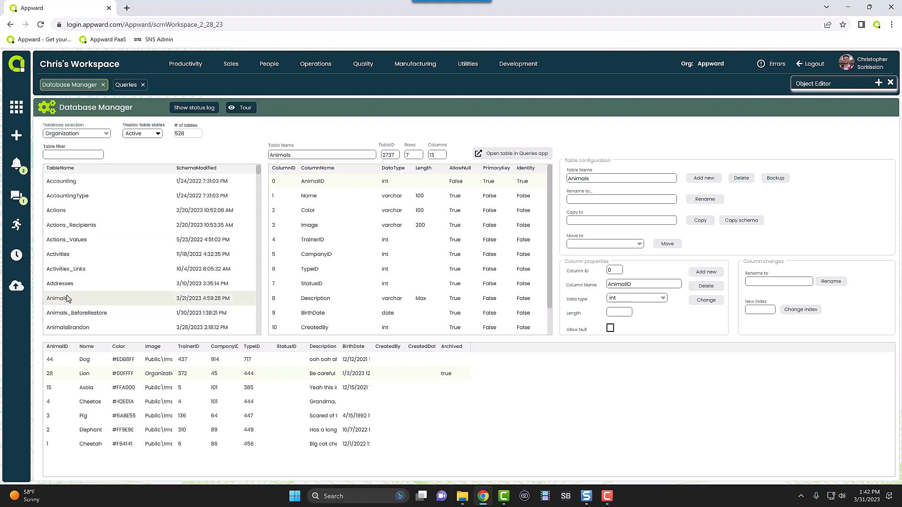
scroll(67, 301, up, 1)
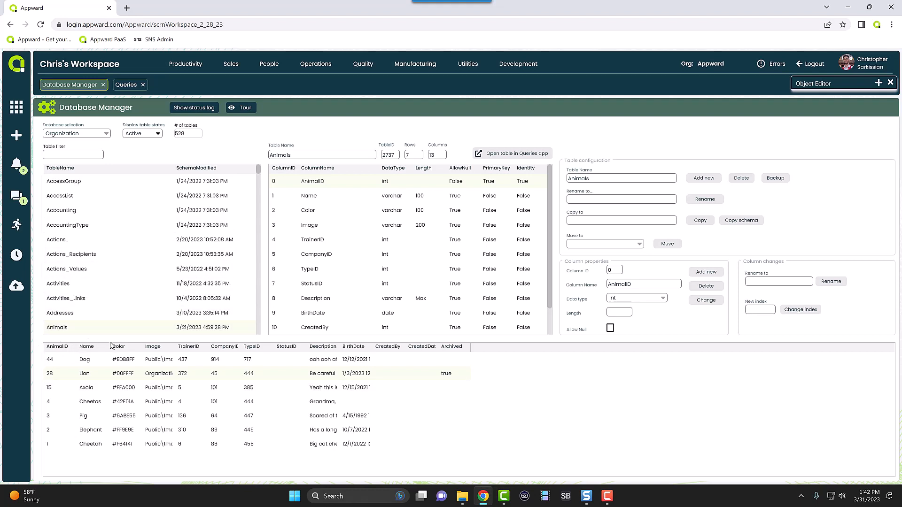
In the Queries app, change the Name of the record with AnimalID 44 to Cat
click(118, 86)
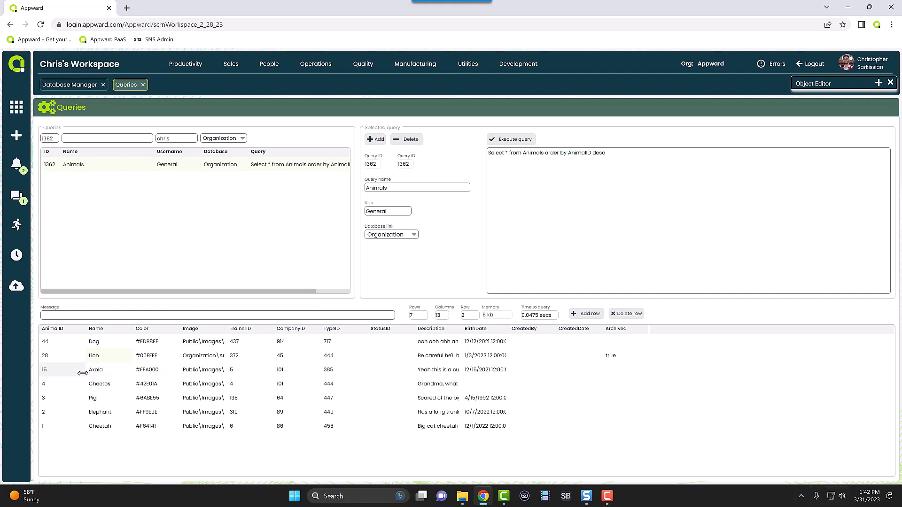
click(94, 342)
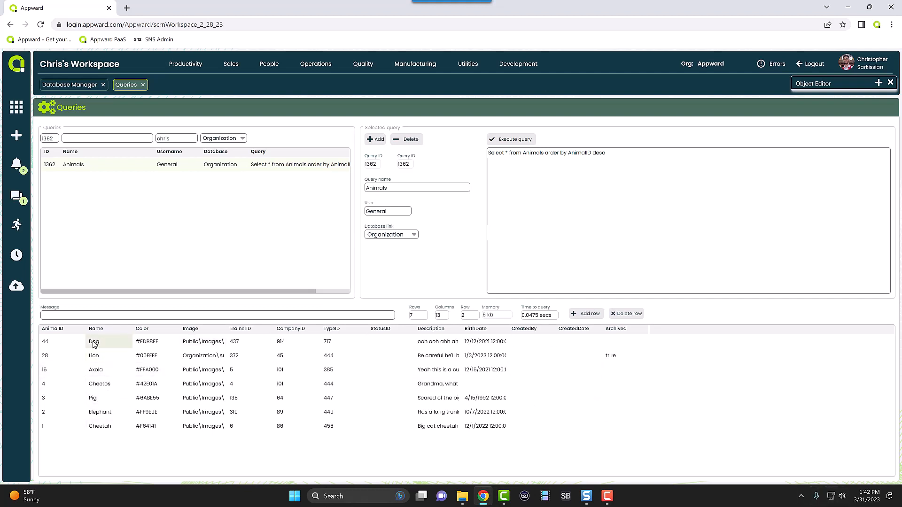
click(95, 342)
text(Cat)
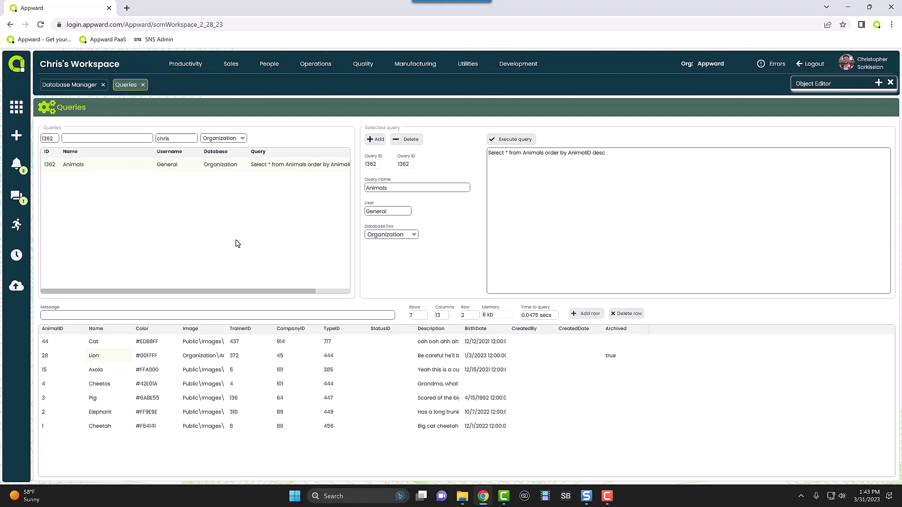
Hide the Queries app and open the Object Editor for the workspace
click(127, 87)
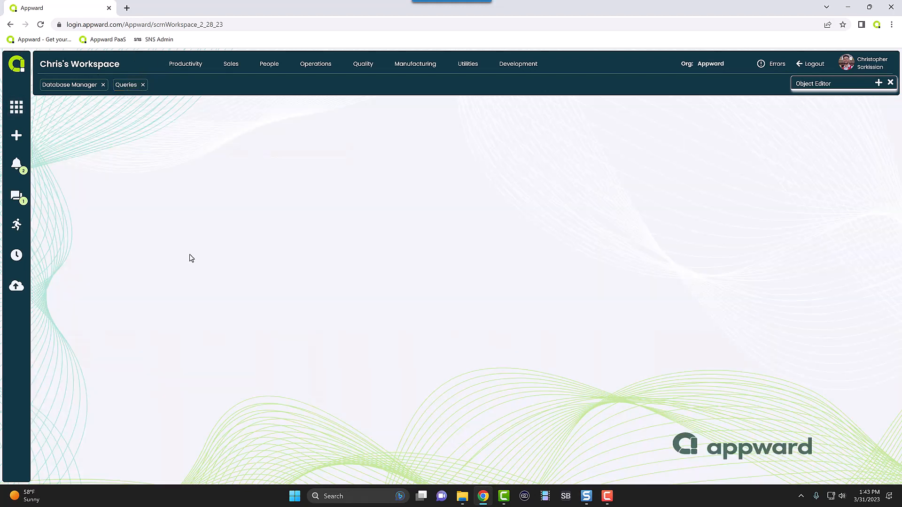
right_click(232, 193)
click(281, 279)
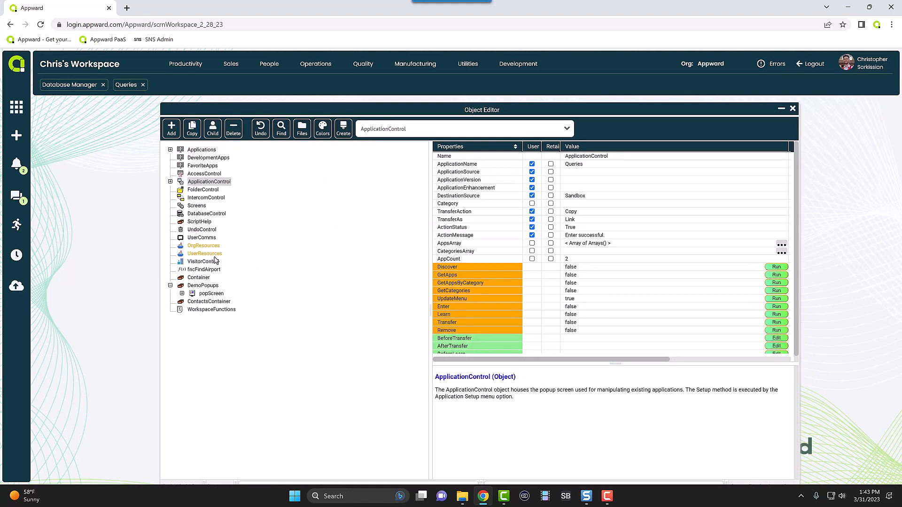
Add a ScreenPopup object as a child of the DemoPopups container
click(205, 286)
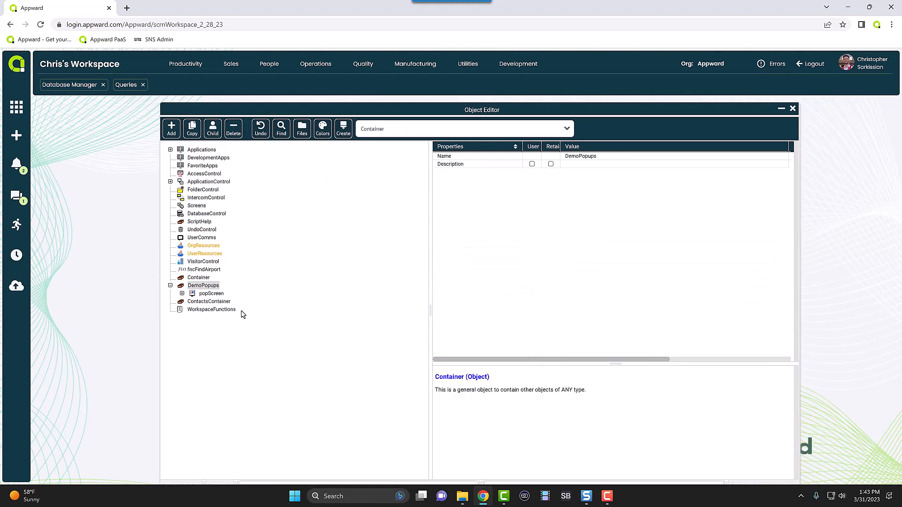
click(398, 135)
text(s)
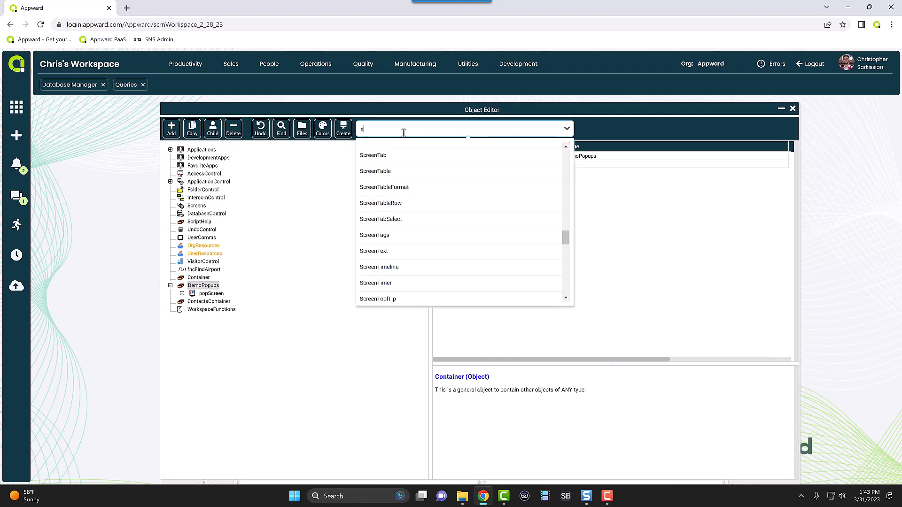
text(creenp)
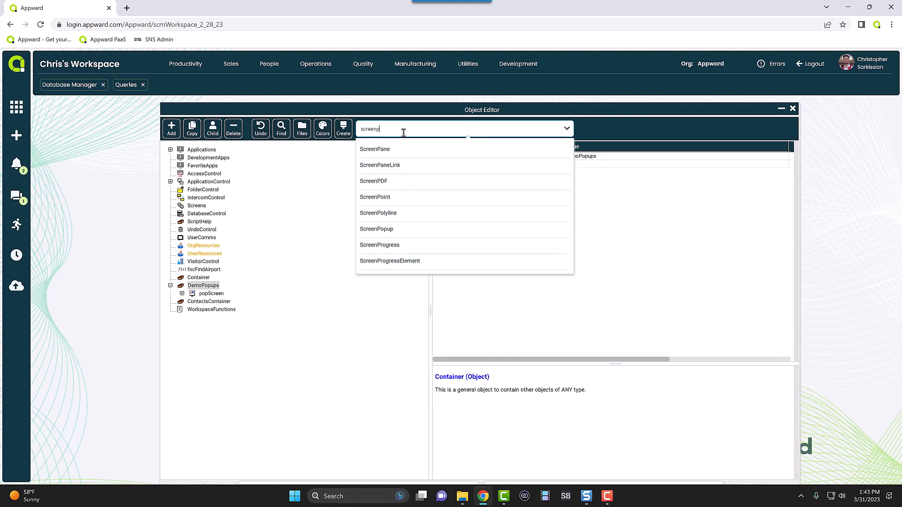
click(381, 230)
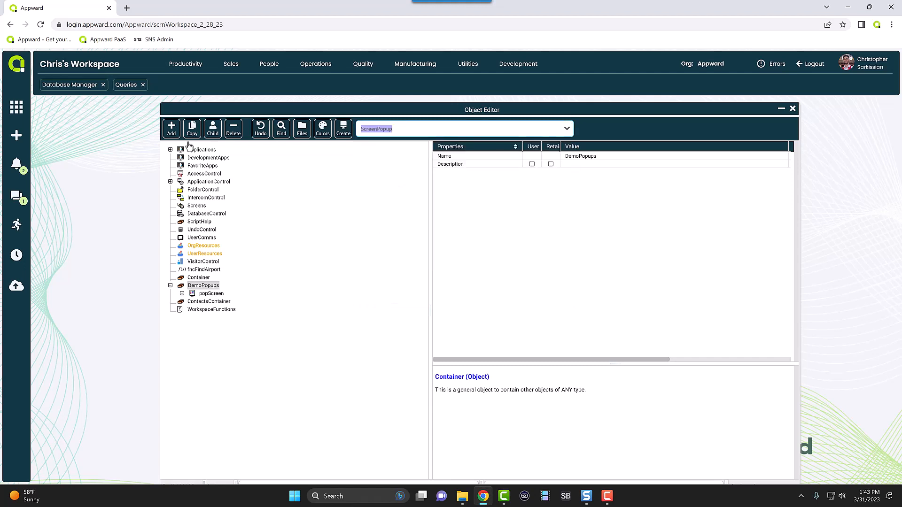
click(213, 128)
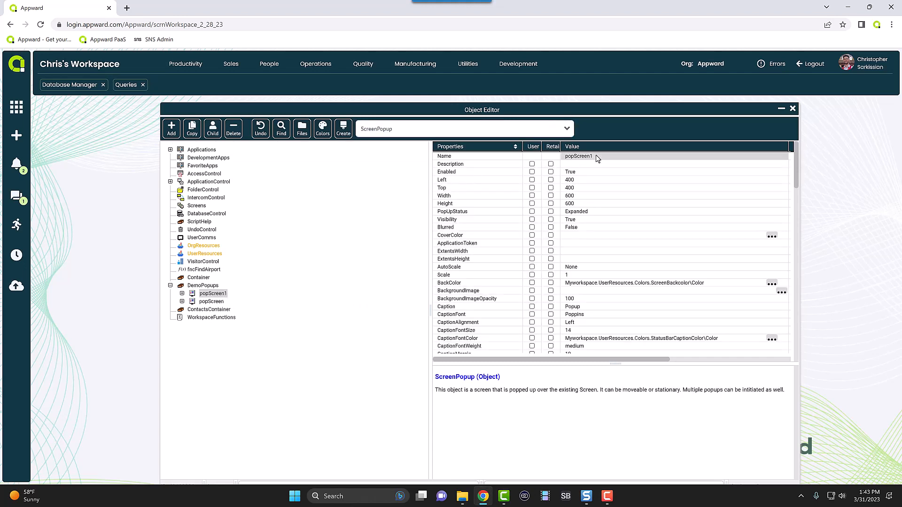
Rename the new popup object as popDemo
click(597, 158)
text(pop)
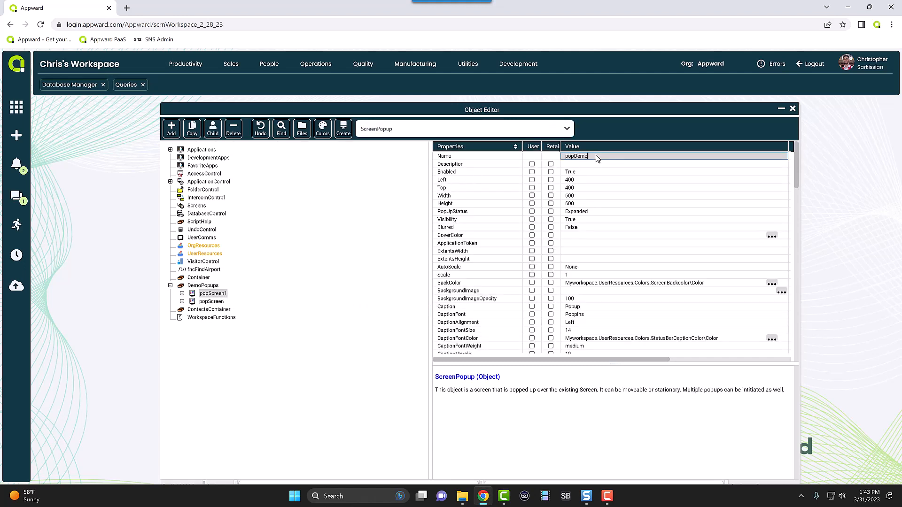
text(Demo)
key(Return)
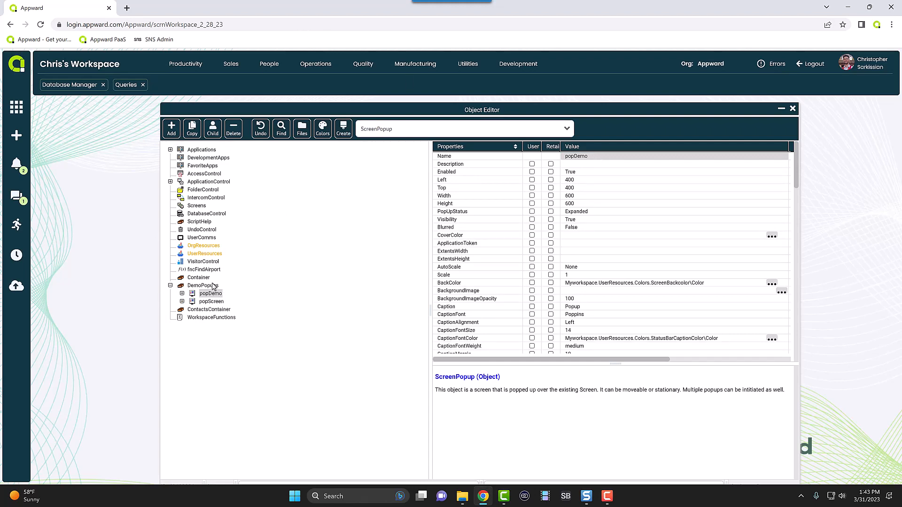
Run popDemo's Show method, minimize the Object Editor and move the popup up to the upper part of the workspace
scroll(605, 271, down, 5)
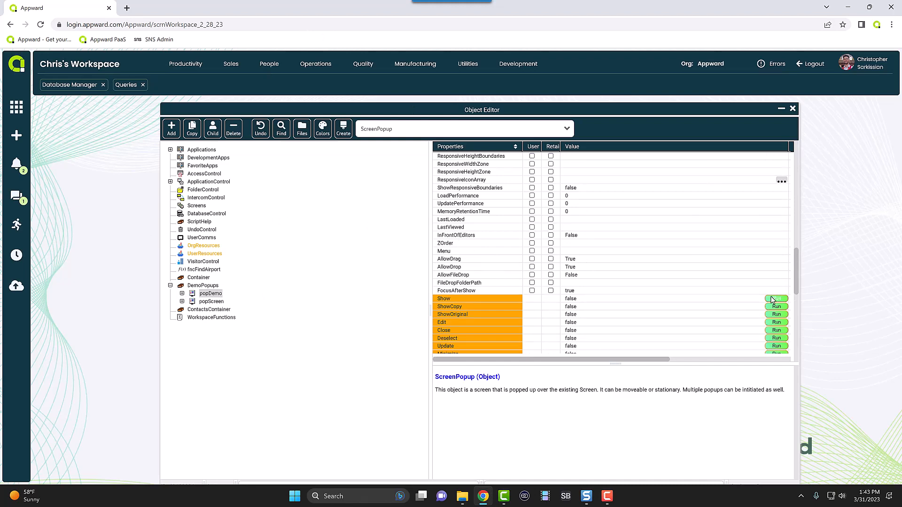
click(781, 108)
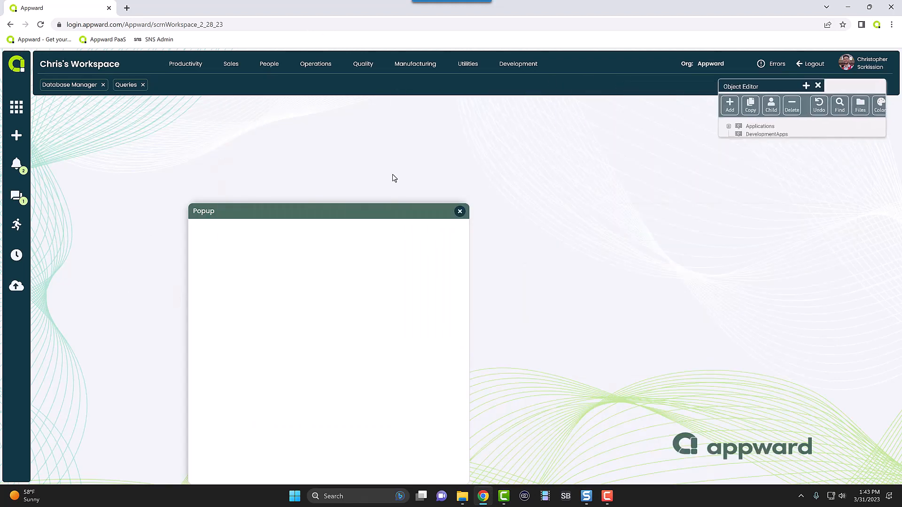
drag(349, 215, 364, 121)
Open the popup in Screen Design and arrange it beside the Screen Editor, at about Left 155 and Top 135
right_click(354, 194)
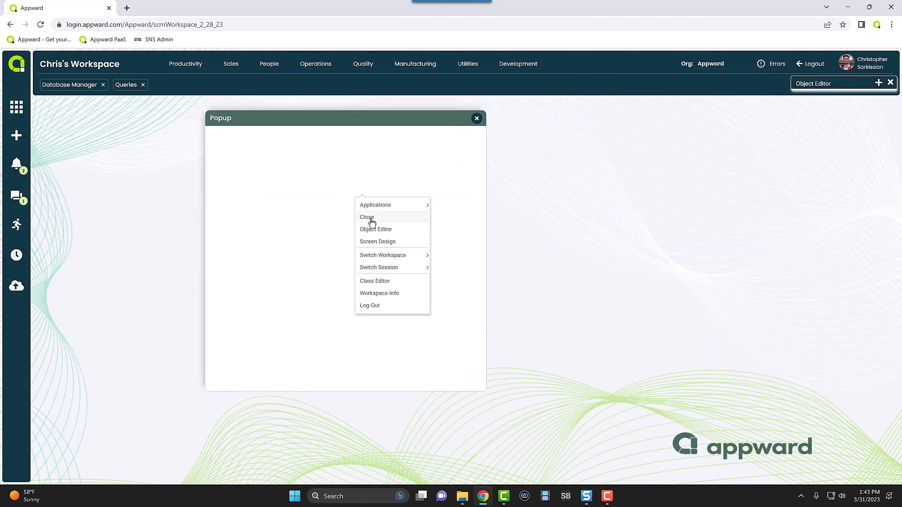
click(371, 241)
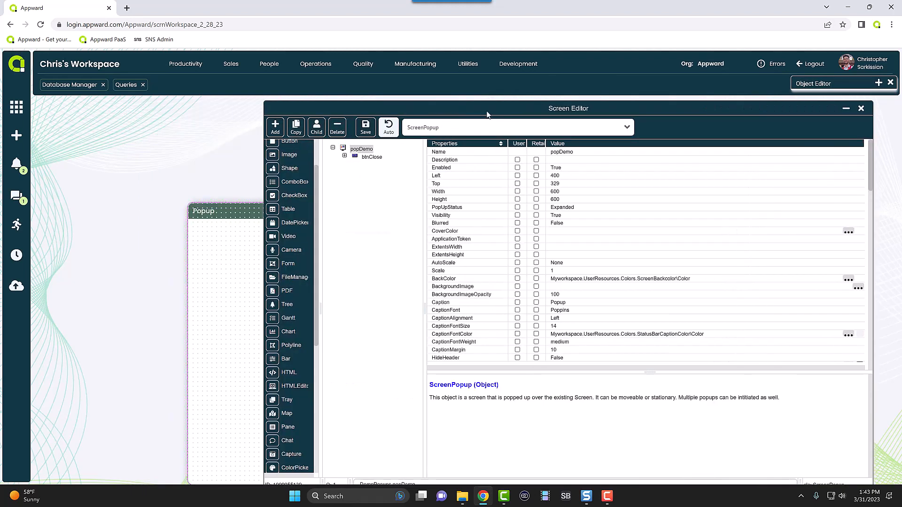
drag(318, 183, 214, 106)
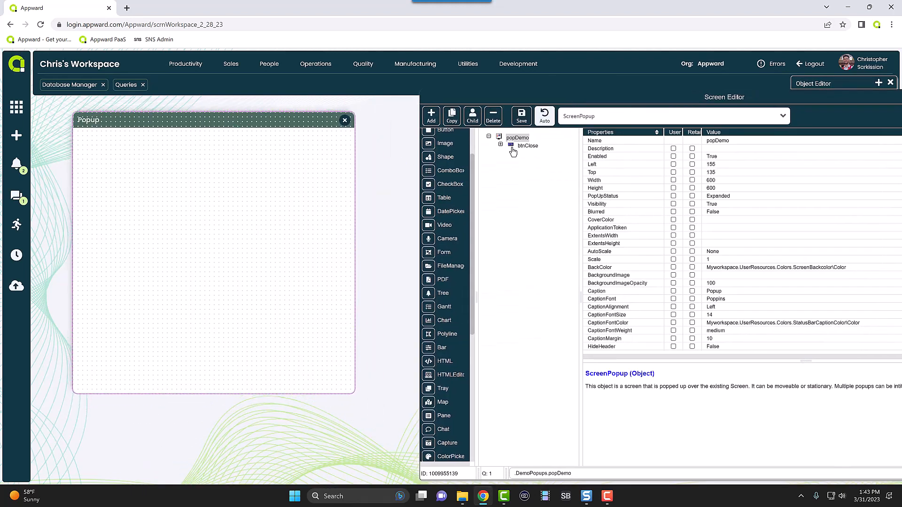
Place a table near the popup's upper left corner, at Left 25 and Top 55, and widen it to 555
scroll(430, 252, up, 1)
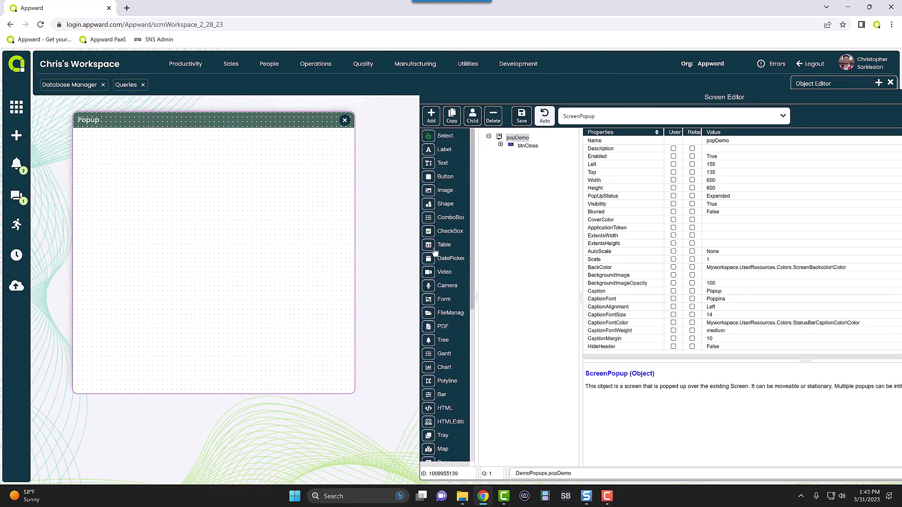
click(430, 245)
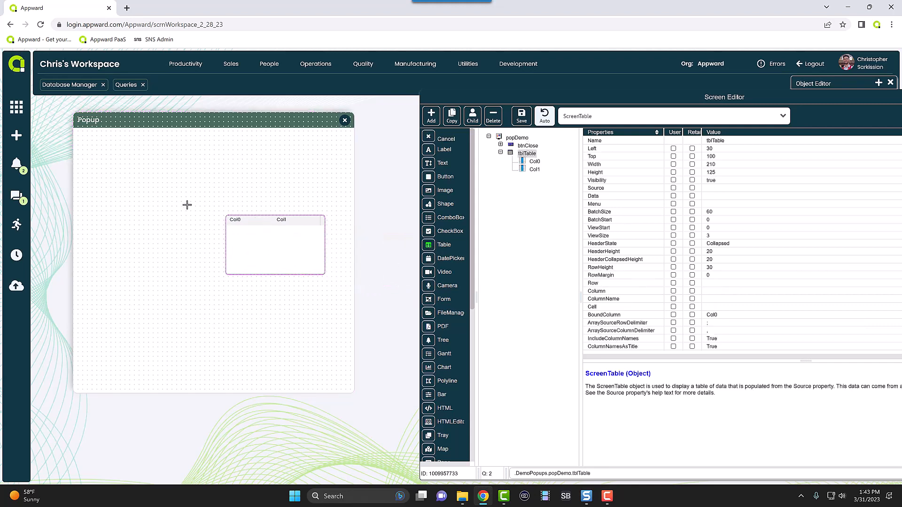
click(87, 140)
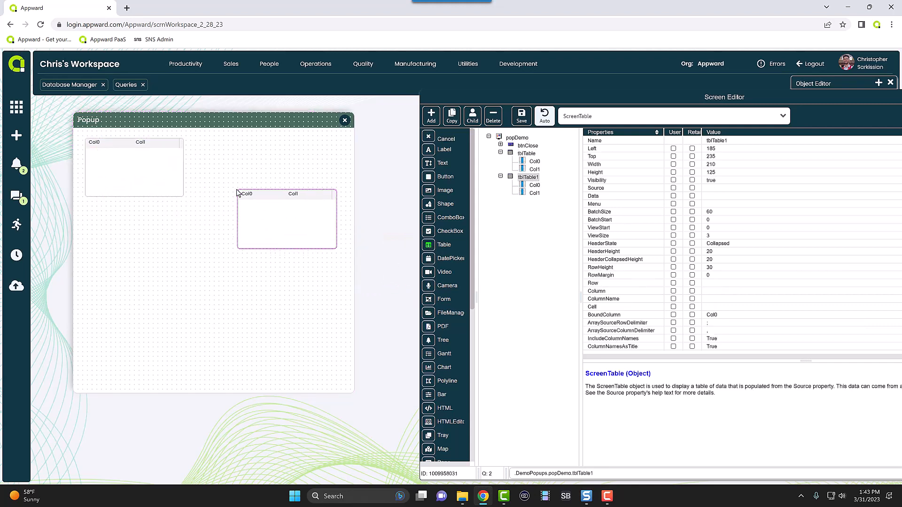
key(Escape)
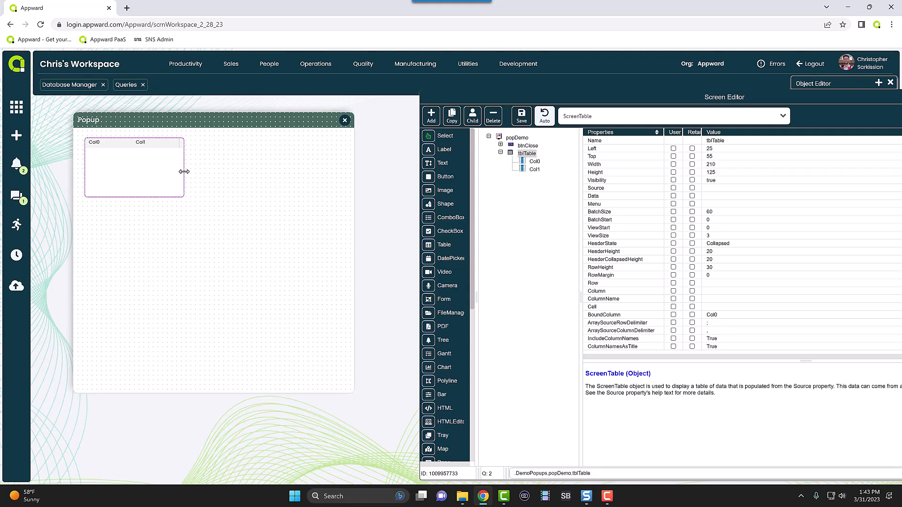
drag(183, 171, 346, 167)
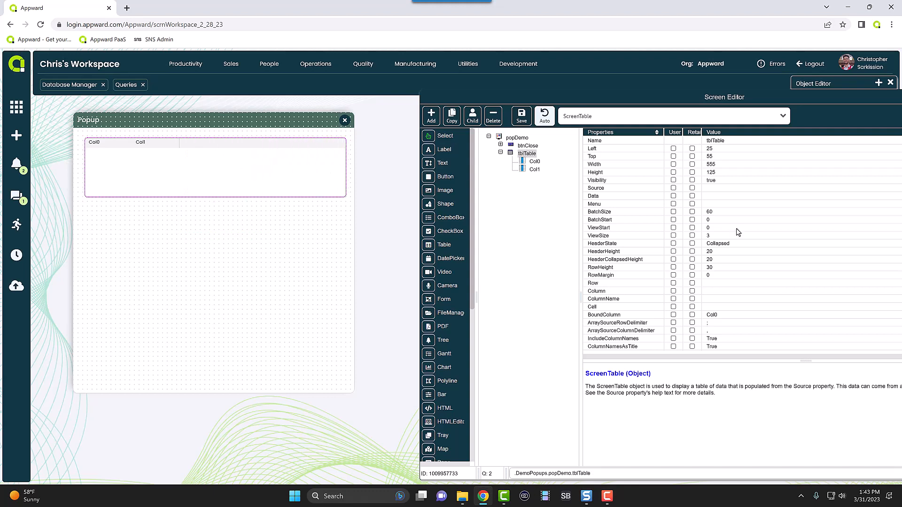
Examine the table's two default columns, Col0 and Col1, and the properties of tblTable
click(533, 161)
click(533, 170)
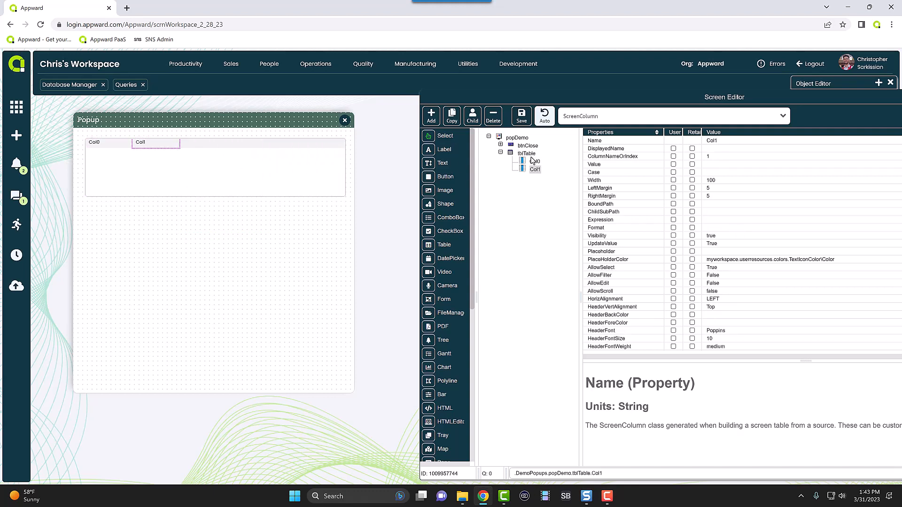
click(141, 141)
click(148, 141)
click(117, 144)
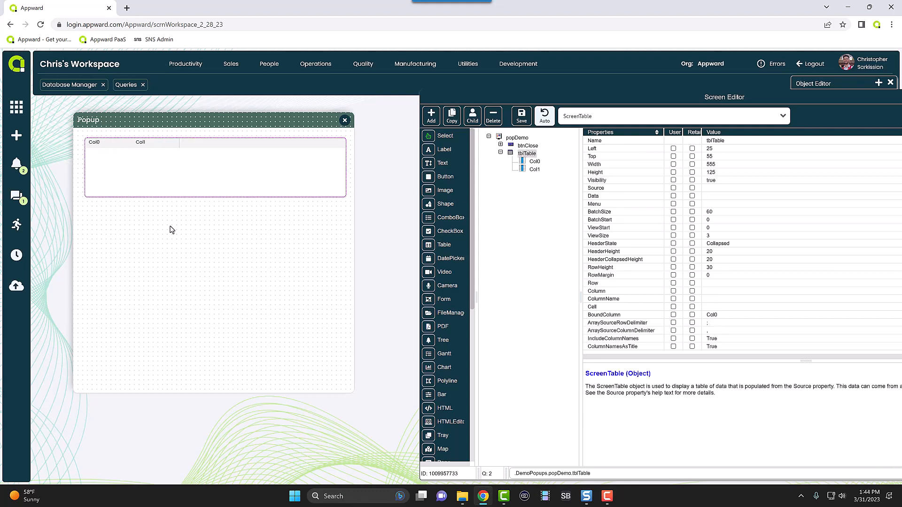
click(534, 167)
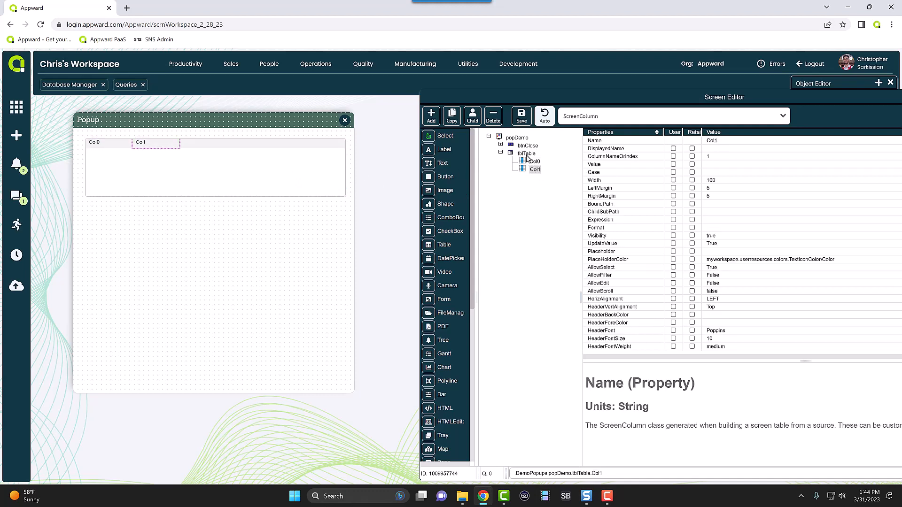
click(527, 155)
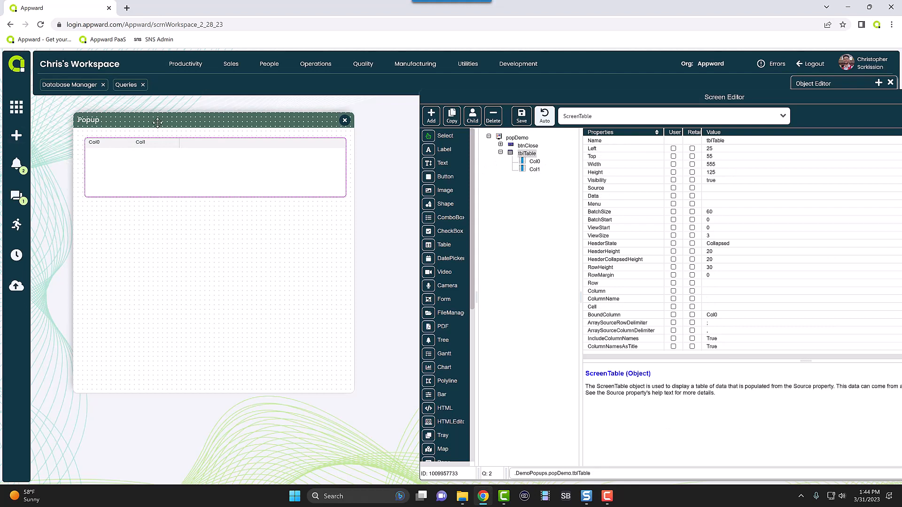
Review the help for tblTable's Source, ArraySourceRowDelimiter and ArraySourceColumnDelimiter properties
click(719, 190)
drag(706, 107, 646, 117)
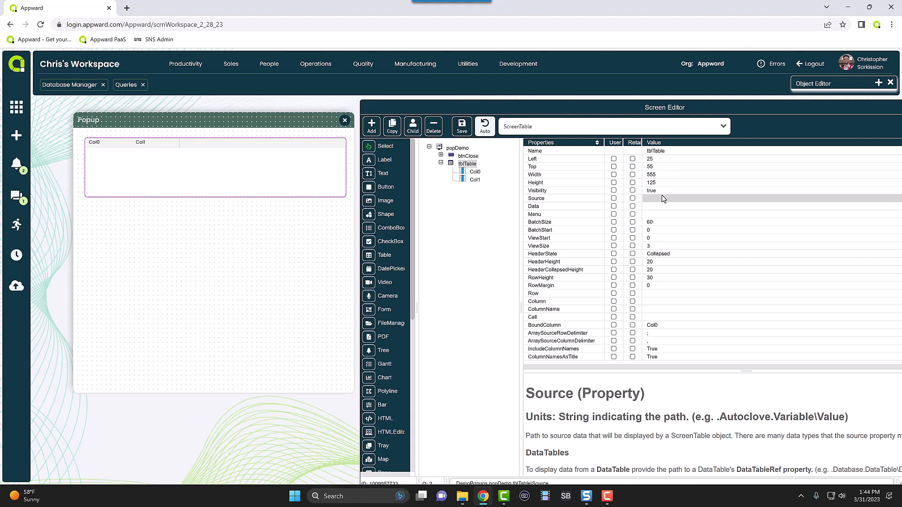
click(654, 334)
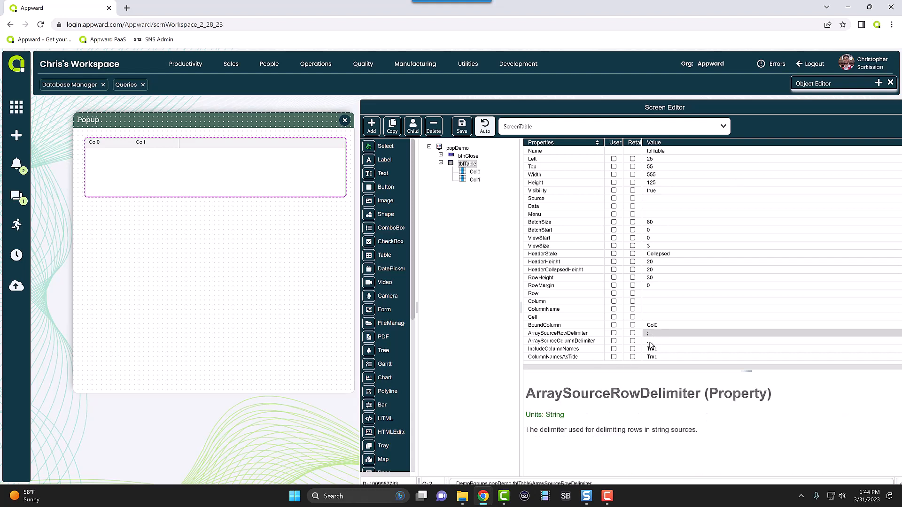
click(650, 342)
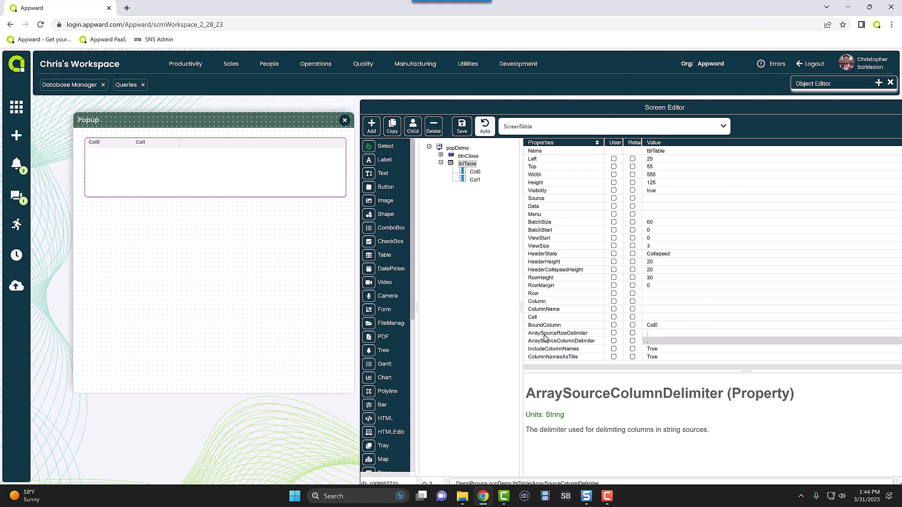
click(649, 334)
click(650, 340)
click(651, 335)
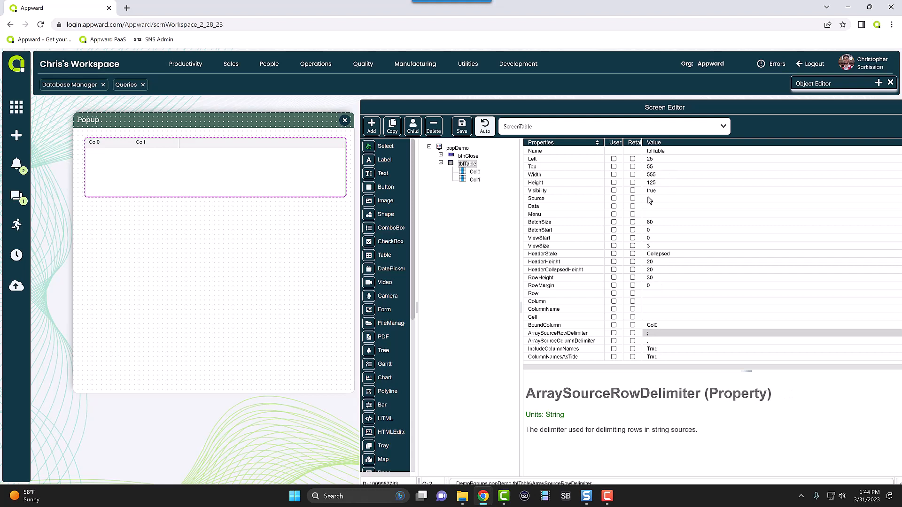
click(649, 341)
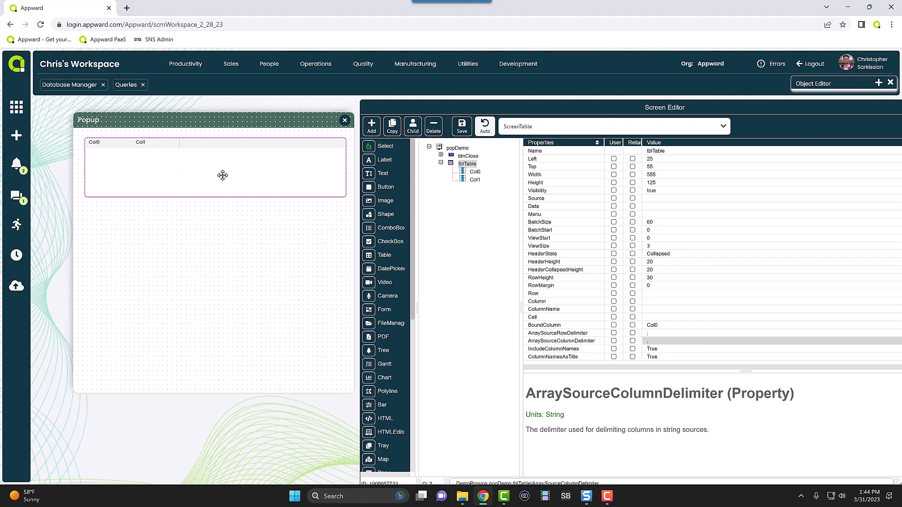
Set tblTable's Source to the string Name,Color;dog,black;cat,orange;whale,blue
click(658, 197)
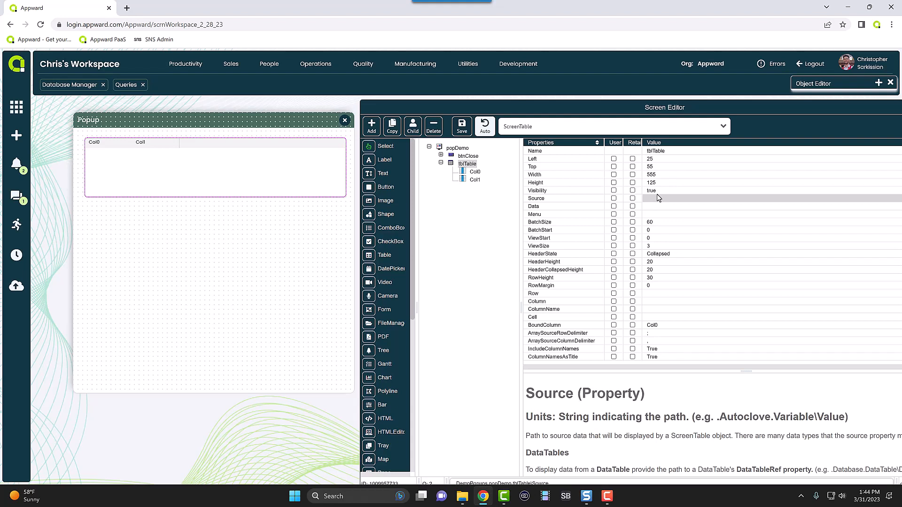
click(658, 198)
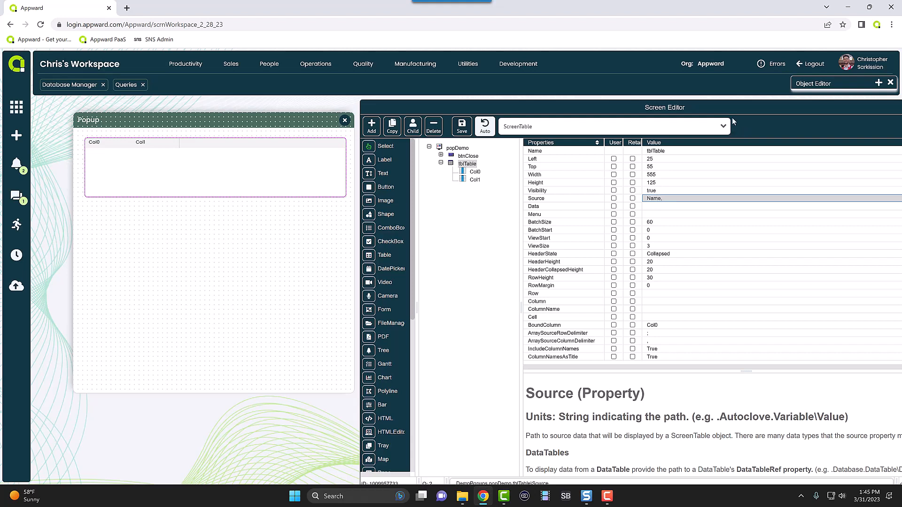
text(Name,Col0)
key(BackSpace)
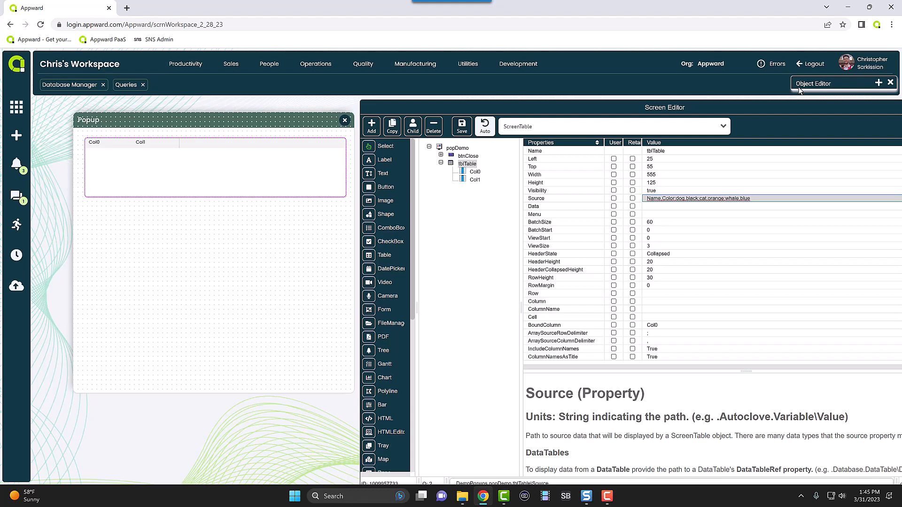
key(Return)
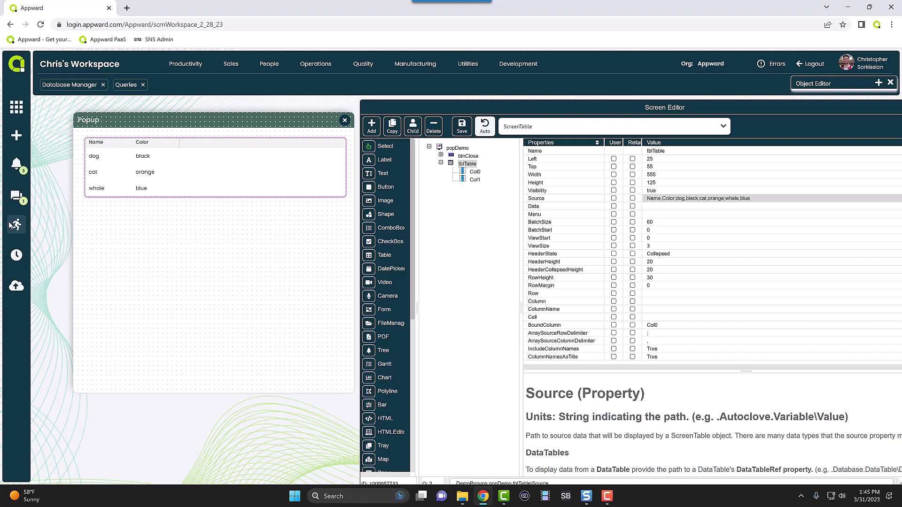
Add Age after Color in the header row of tblTable's Source string
click(677, 201)
click(679, 199)
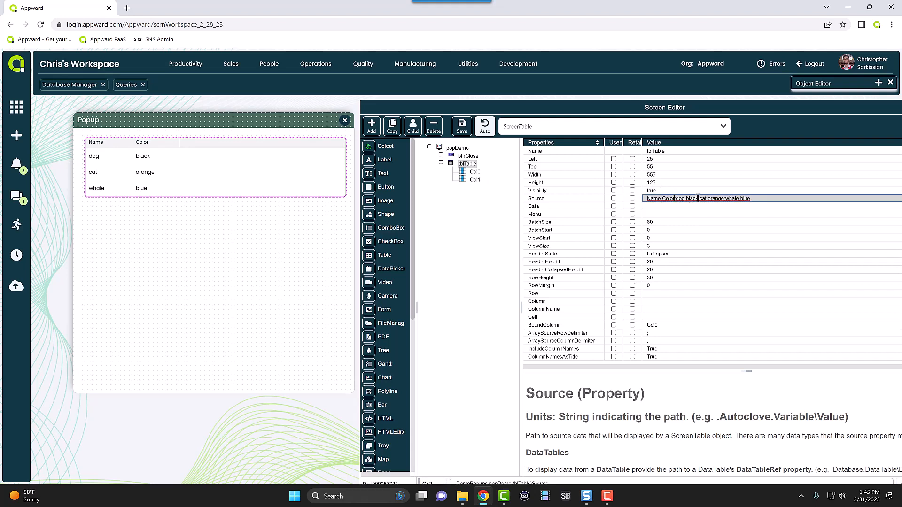
click(697, 198)
text(;Age)
key(Return)
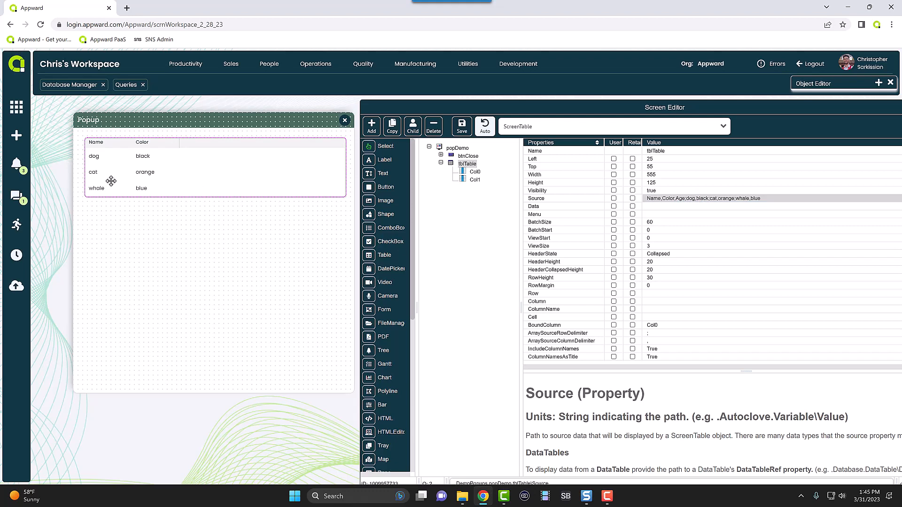
Add a third column to tblTable after Col1 and reselect the table
click(474, 179)
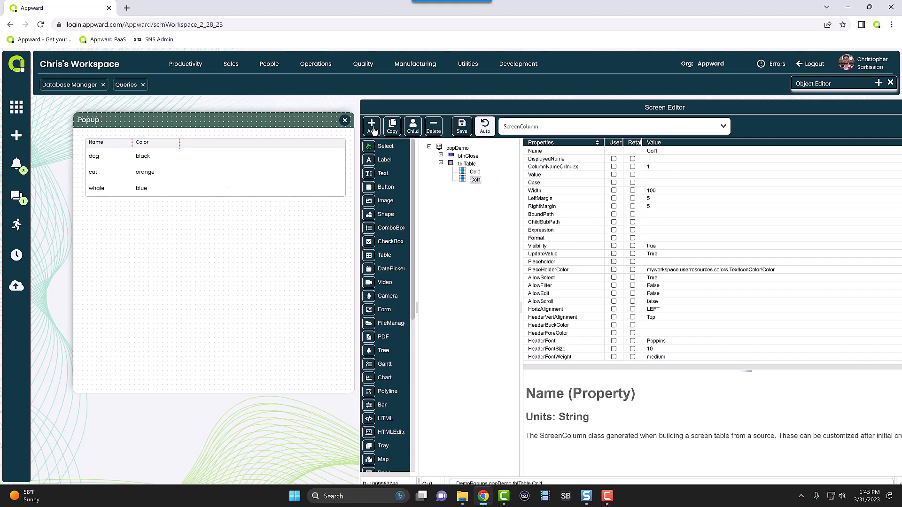
click(372, 126)
click(466, 164)
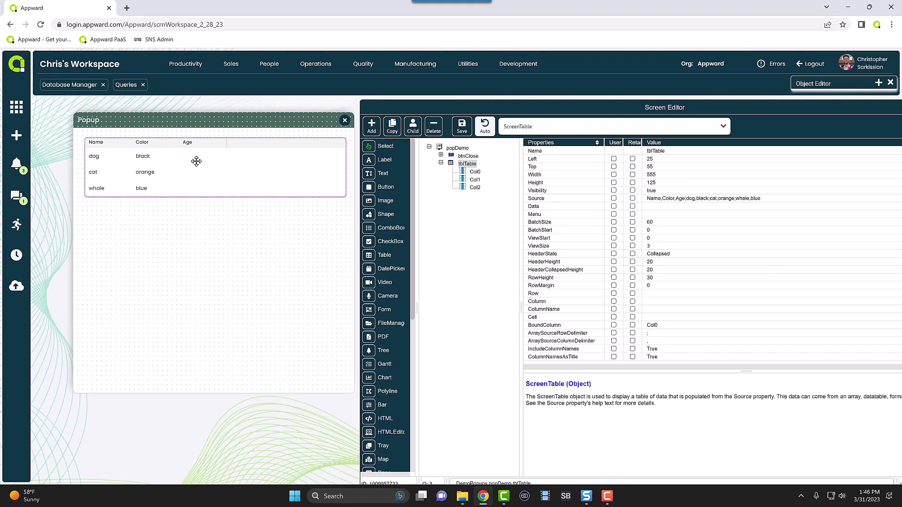
Check tblTable's Source string and close the popup's Screen Editor
click(704, 199)
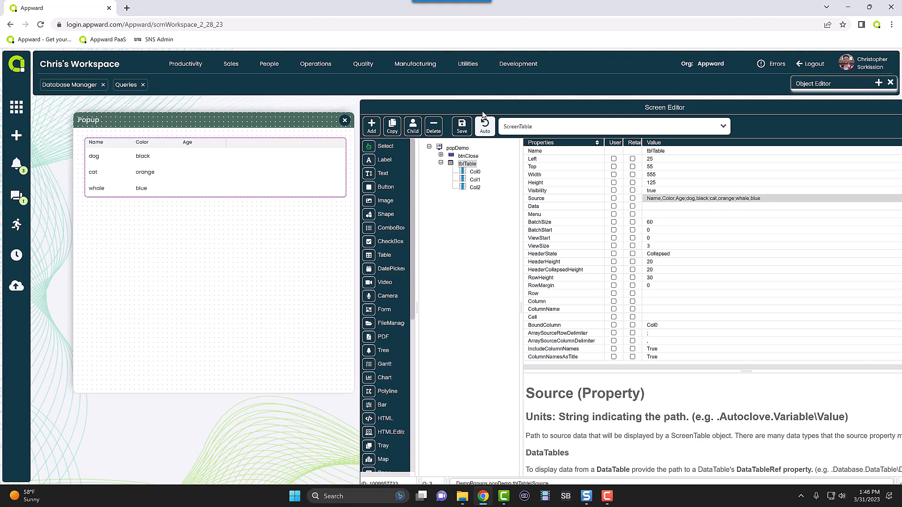
drag(486, 112, 394, 119)
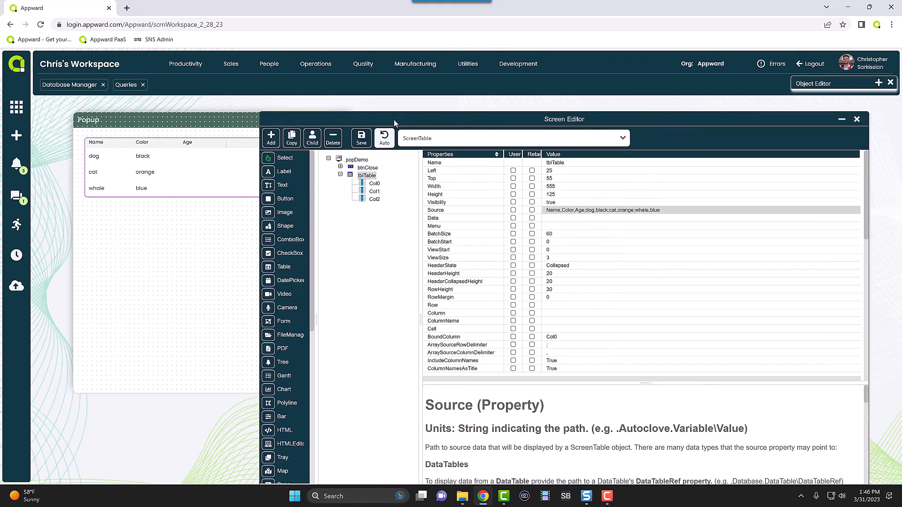
click(856, 118)
click(394, 291)
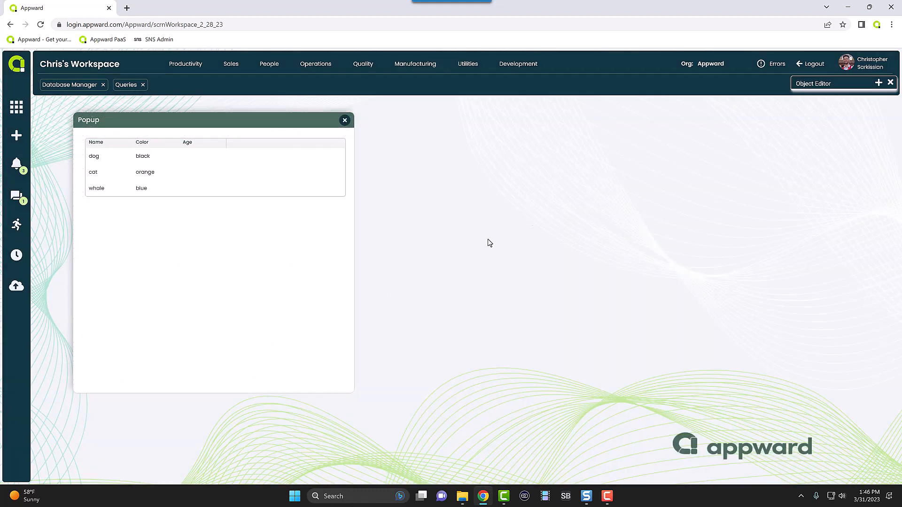
Restore the Object Editor and examine the array stored in popScreen's varArray under DemoPopups
click(877, 85)
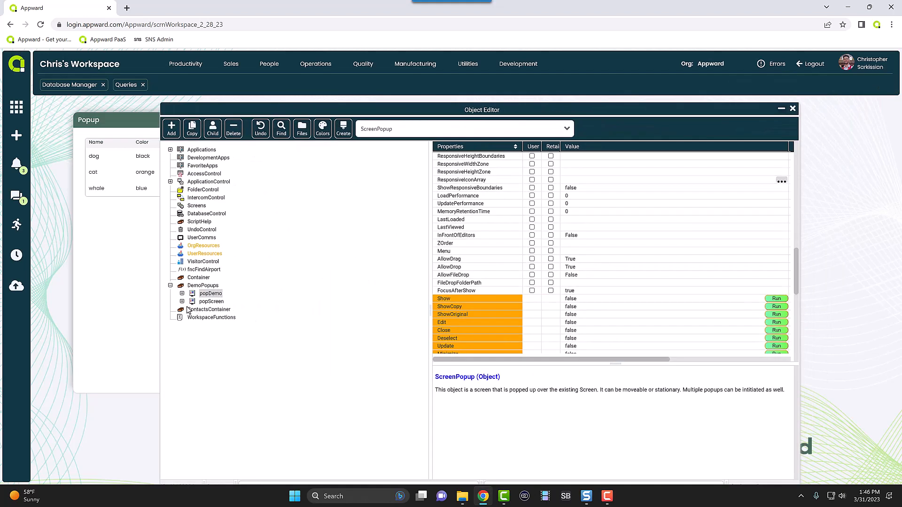
click(181, 301)
click(218, 326)
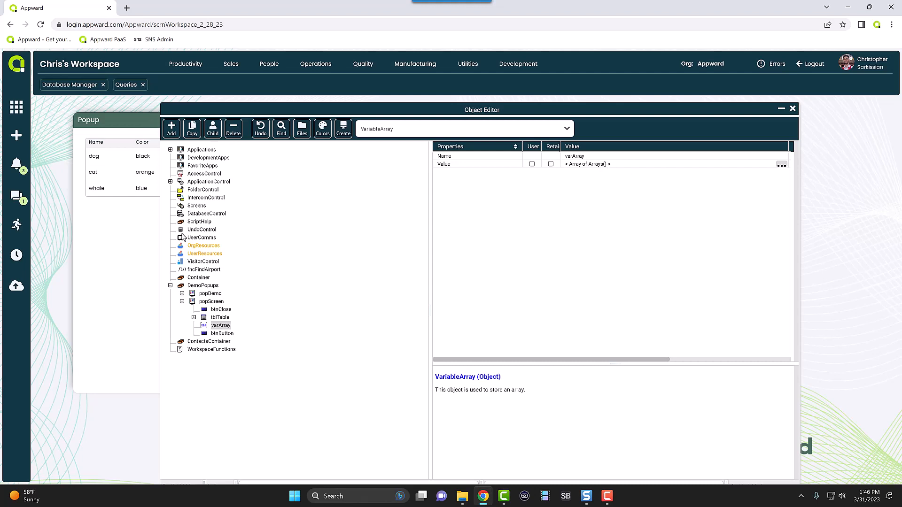
click(590, 167)
double_click(590, 166)
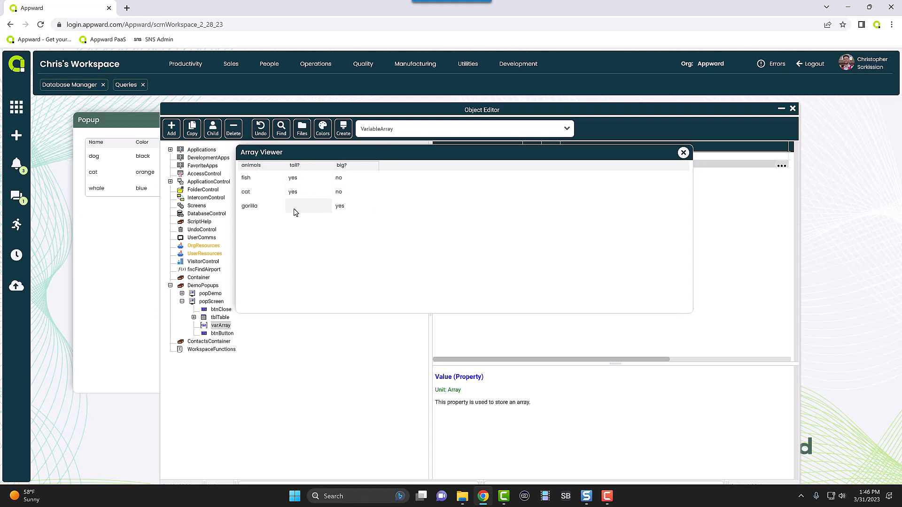
click(682, 153)
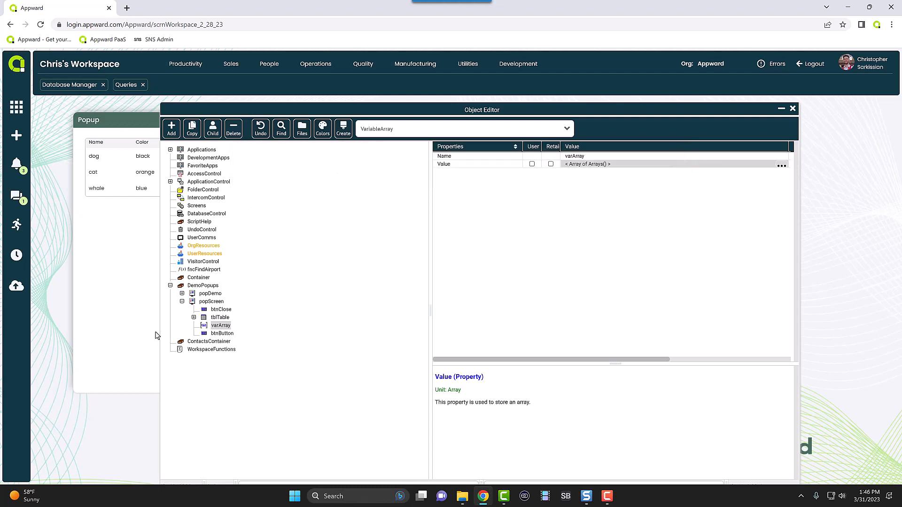
Move varArray from popScreen into popDemo, placing it between btnClose and tblTable
click(182, 293)
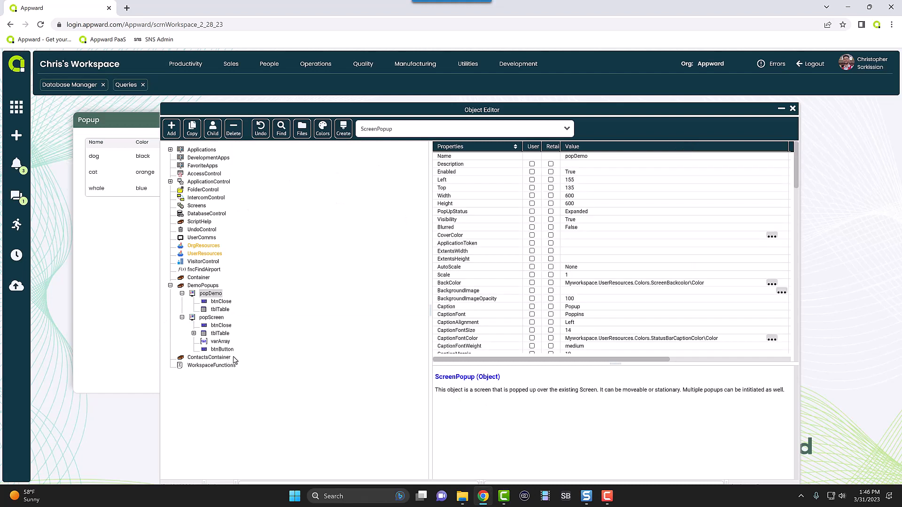
click(217, 342)
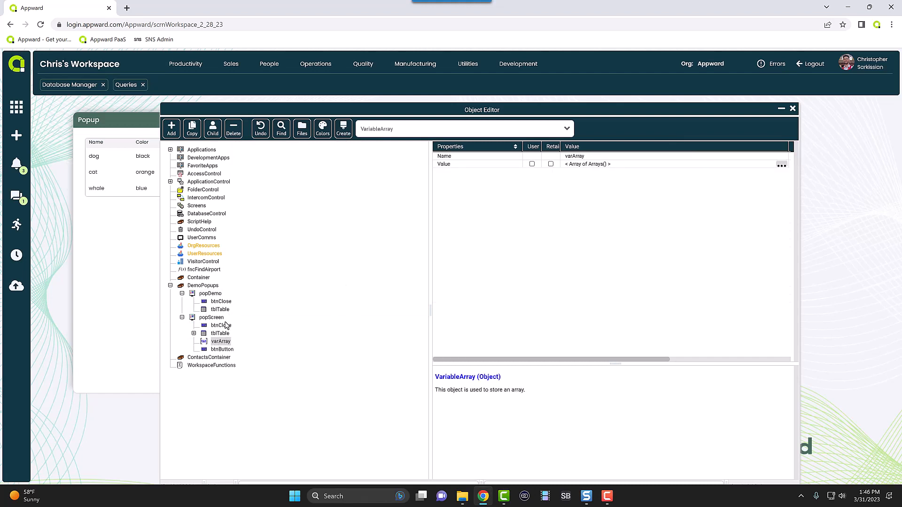
drag(218, 345, 217, 310)
click(427, 286)
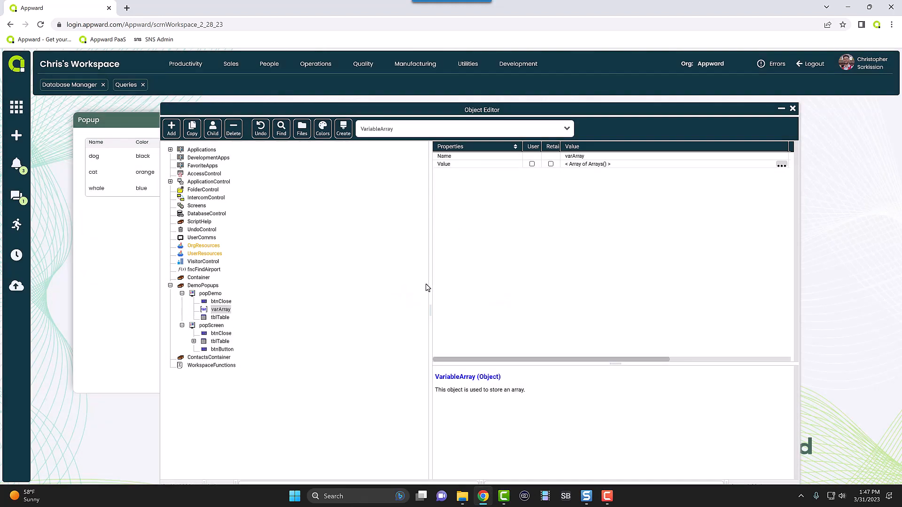
Close the Object Editor, reopen the popup in Screen Design and view the array held by varArray
click(792, 108)
right_click(294, 244)
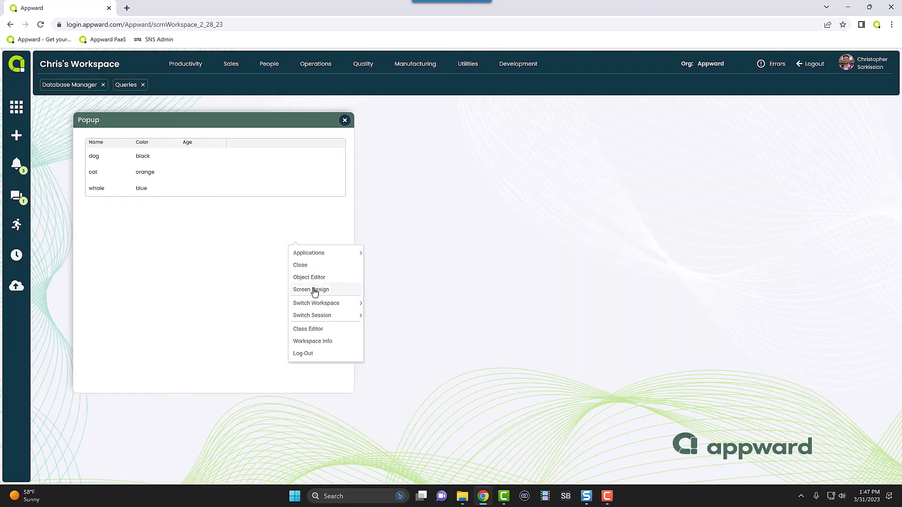
click(314, 291)
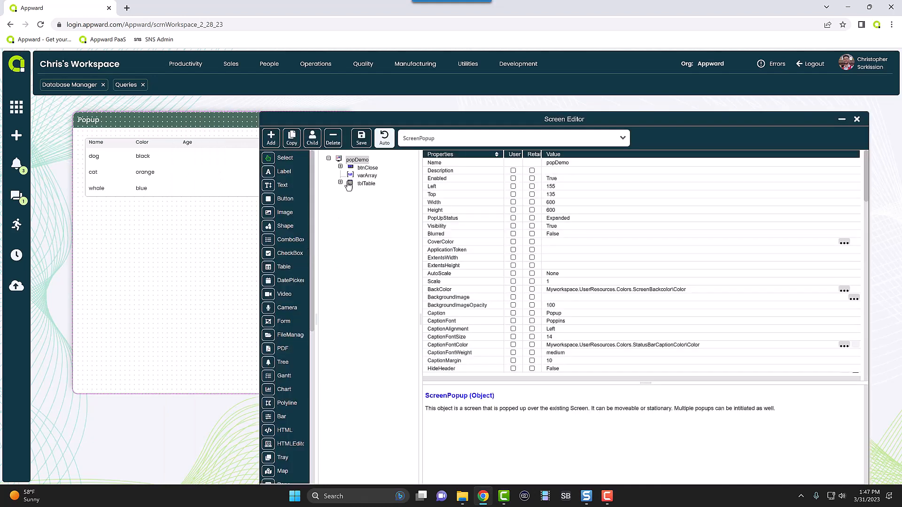
click(362, 177)
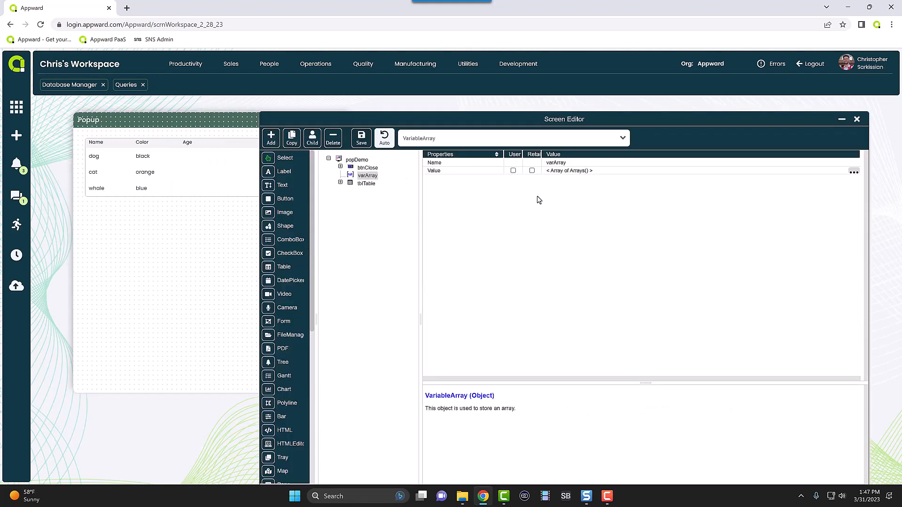
double_click(581, 172)
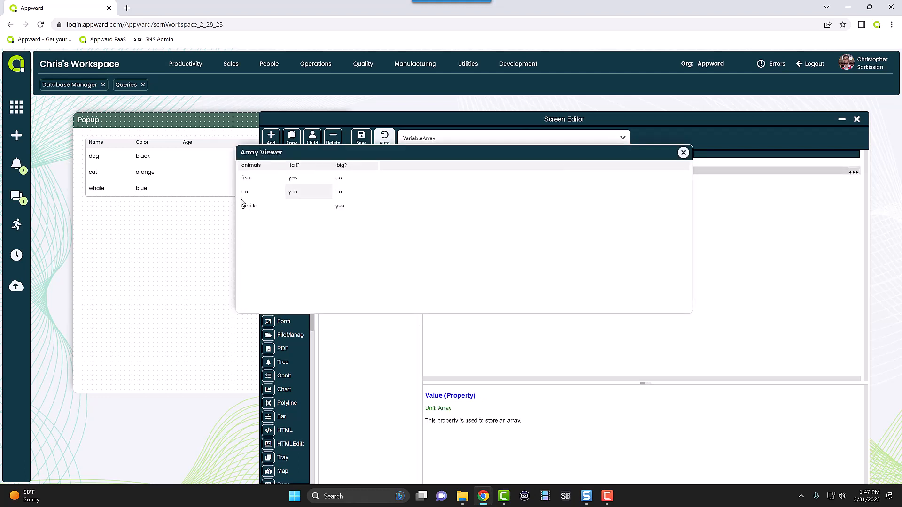
click(683, 153)
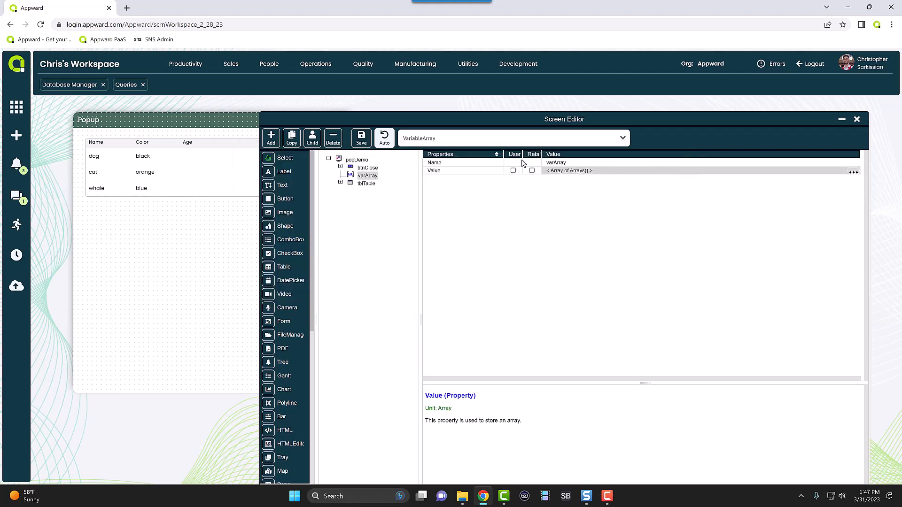
Set tblTable's Source to the path myparent.varArray\Value
click(366, 184)
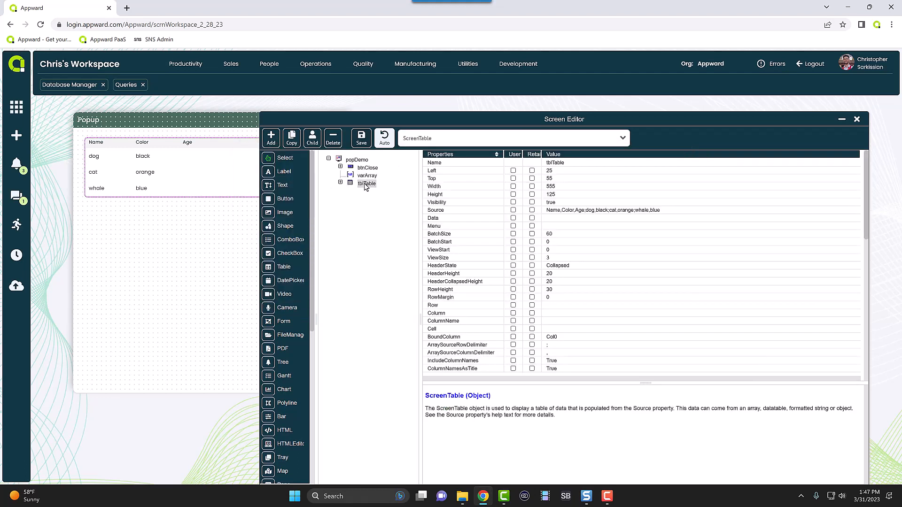
click(573, 212)
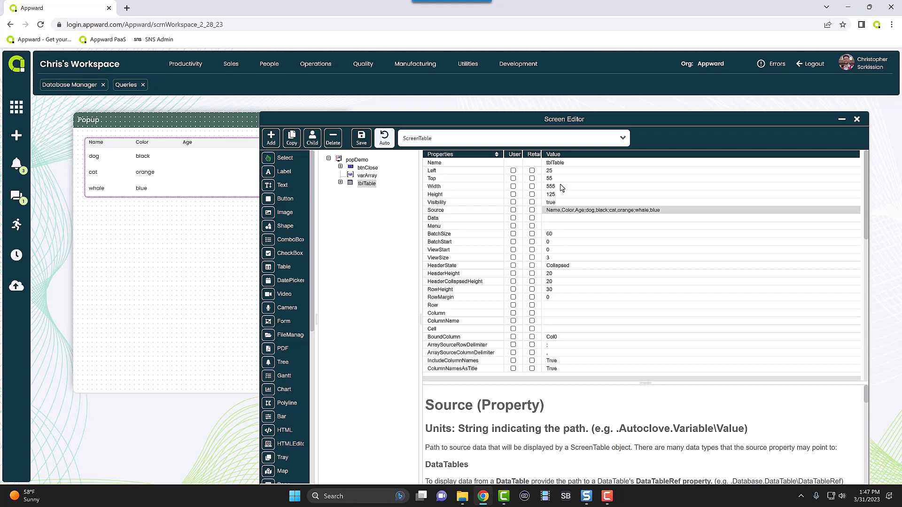
text(myparent.)
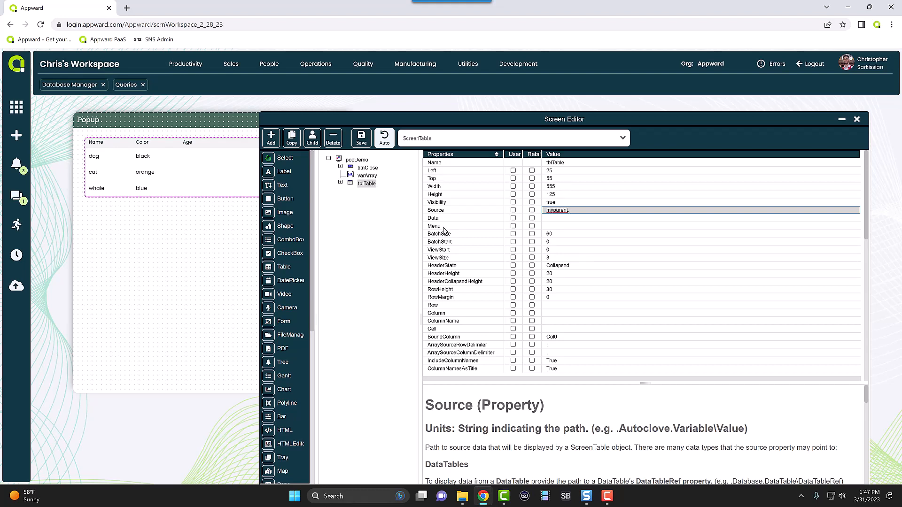
text(varArray\Value)
key(Return)
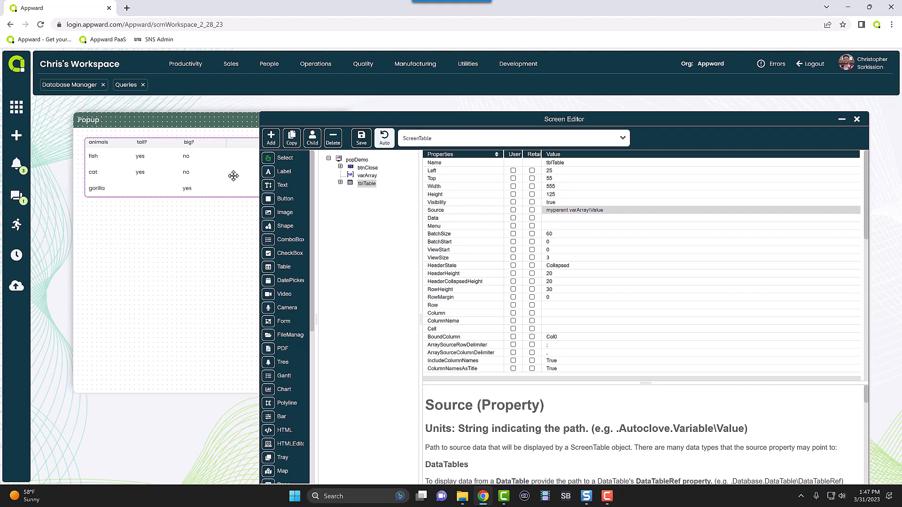
Expand tblTable's columns and arrange the popup, at Left 75 and Top 125, beside the Screen Editor without overlap
click(340, 182)
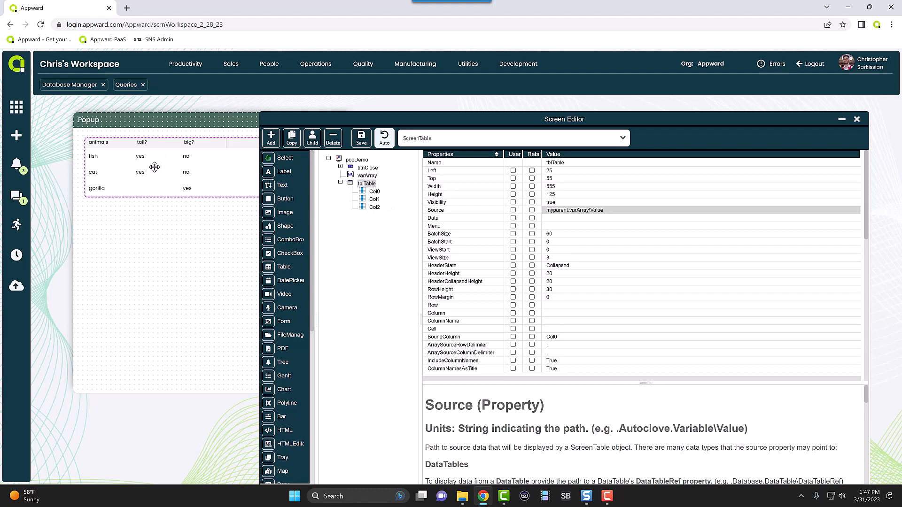
drag(541, 120, 595, 118)
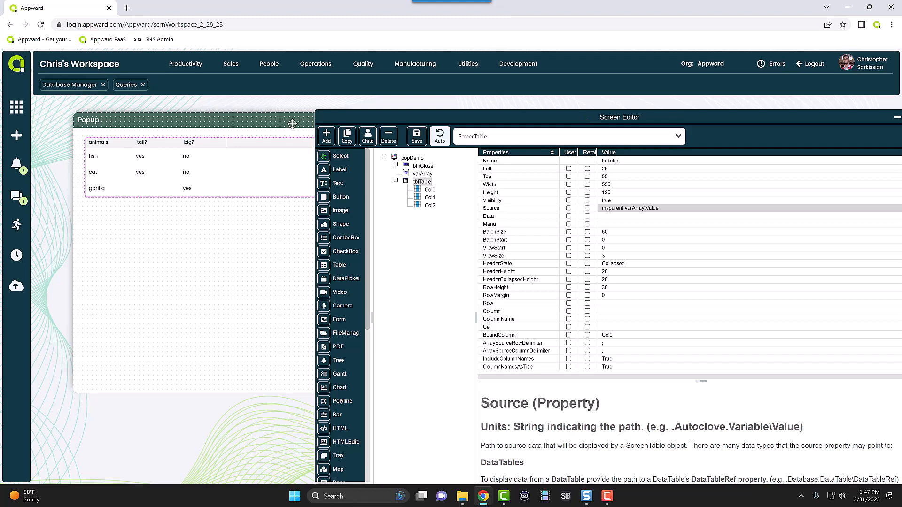
drag(292, 125, 254, 120)
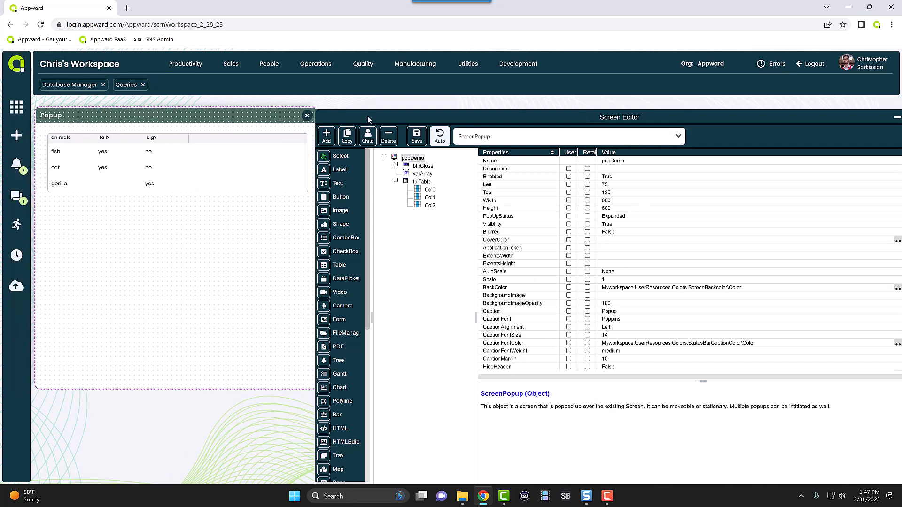
drag(367, 117, 372, 109)
click(426, 174)
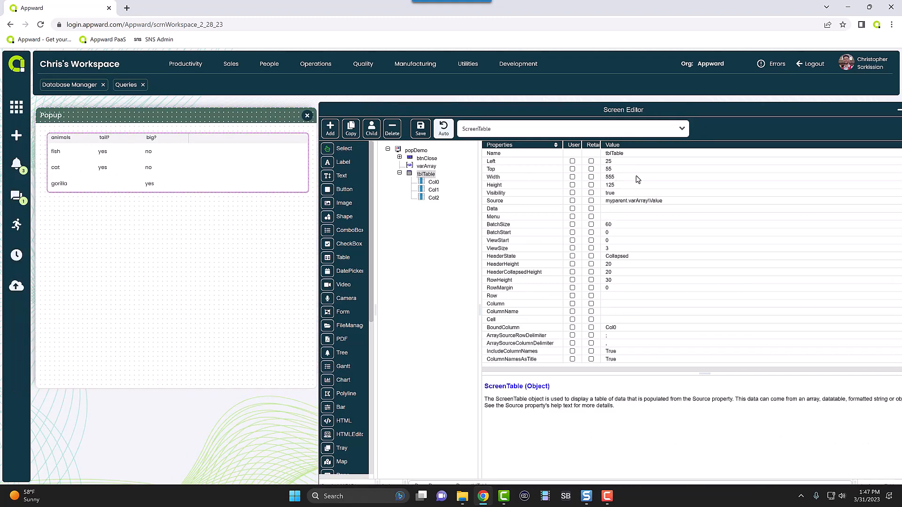
Examine tblTable's Source help, its further properties and the options offered for SelectionType
click(626, 201)
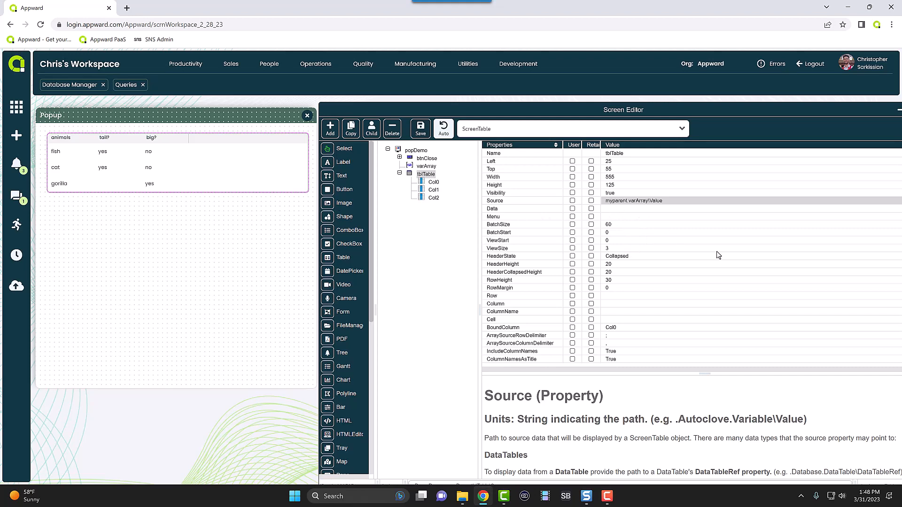
scroll(717, 255, down, 3)
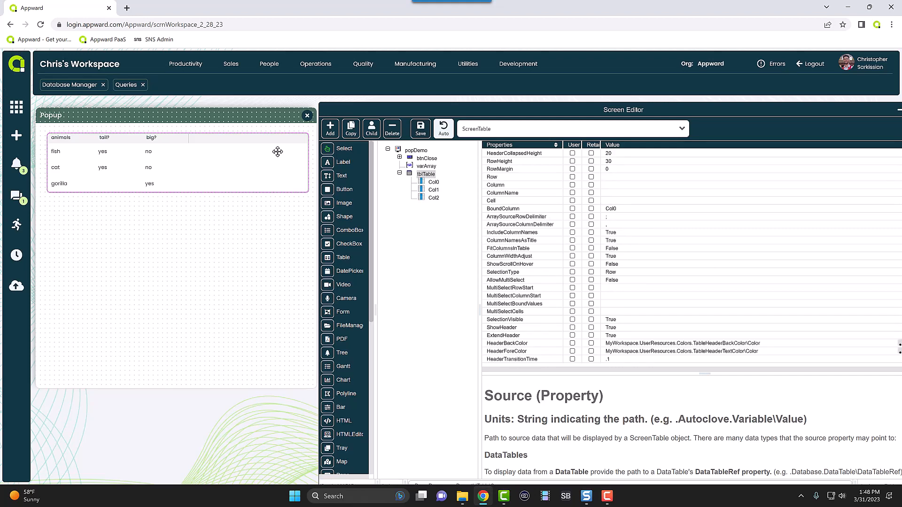
scroll(609, 256, down, 3)
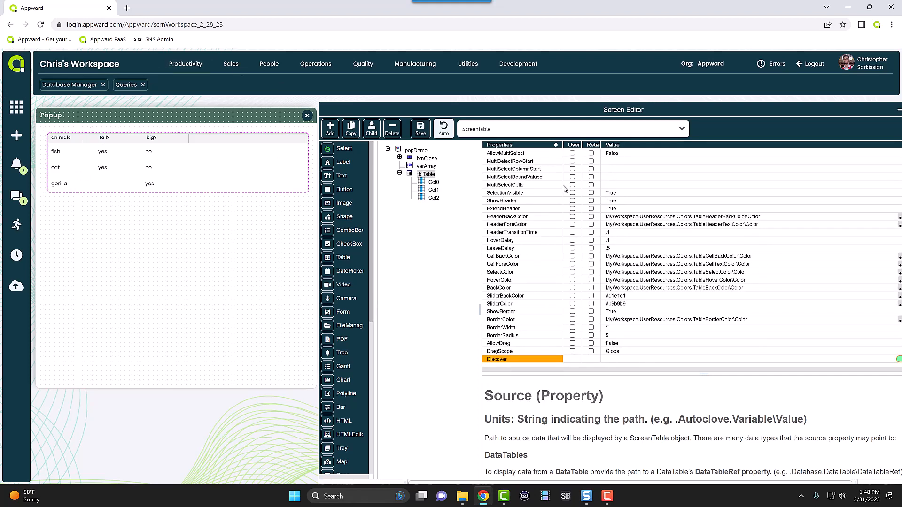
scroll(633, 249, up, 3)
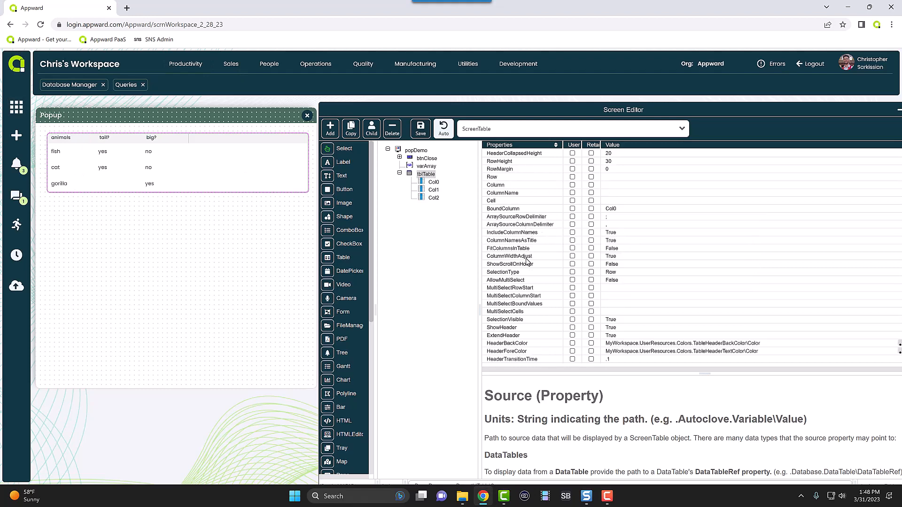
click(616, 273)
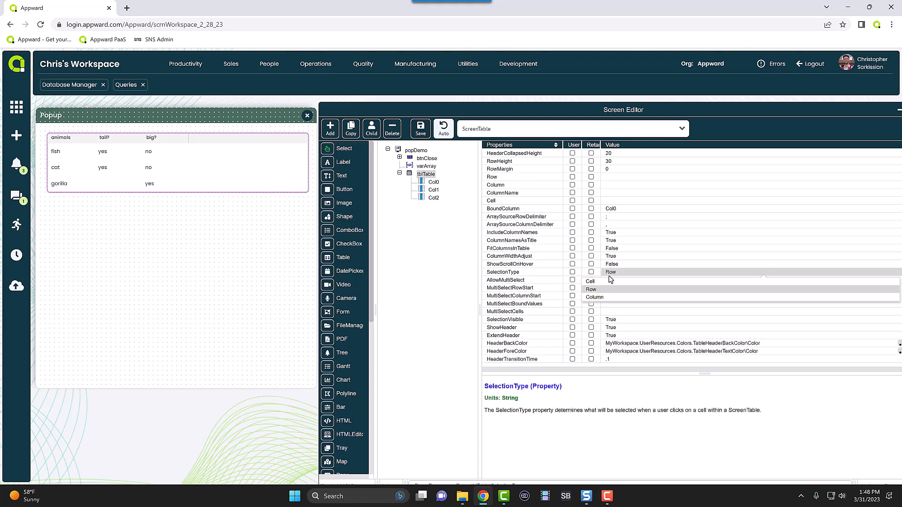
Close the Screen Editor to check how tblTable's rows are selected in the running popup
drag(710, 110, 695, 112)
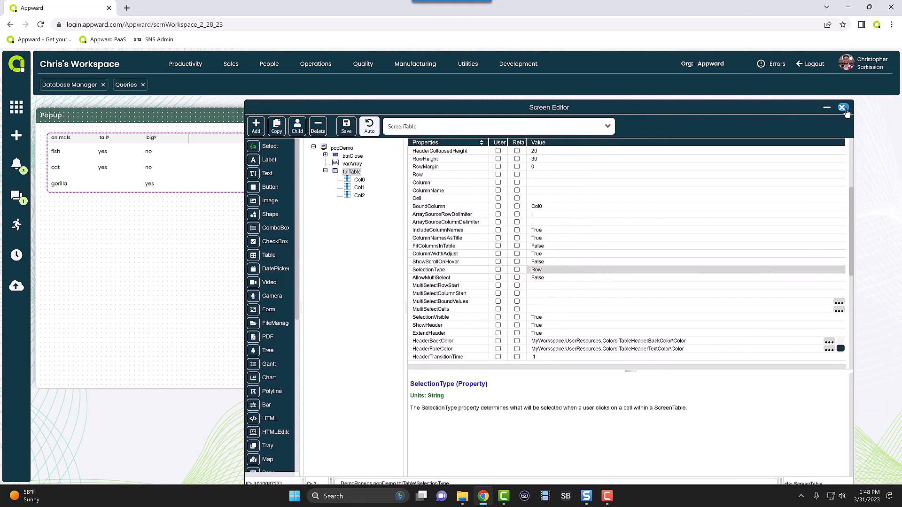
click(899, 111)
click(414, 291)
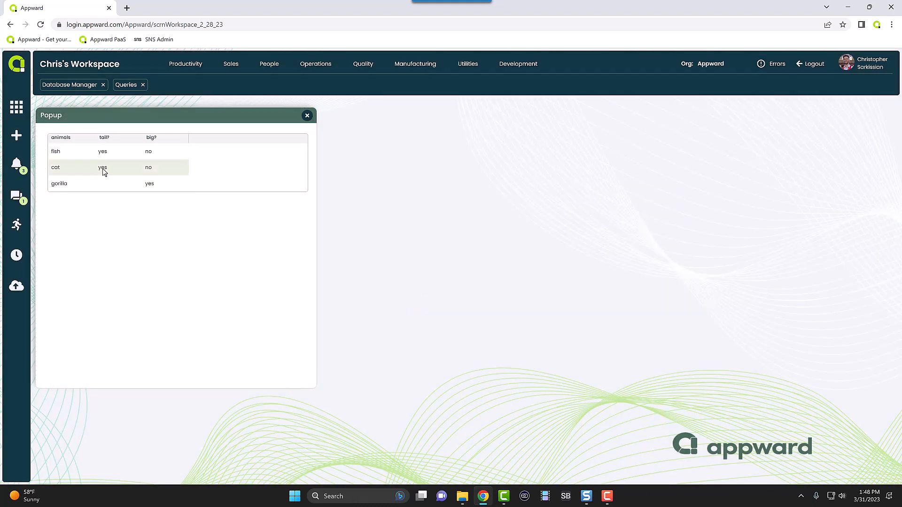
Reopen the popup in Screen Design, set tblTable's SelectionType to Cell and close the Screen Editor
right_click(143, 178)
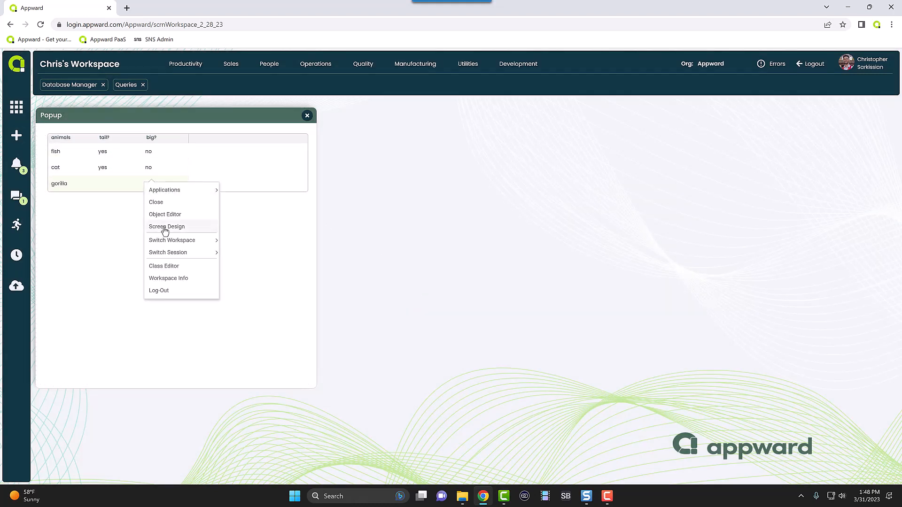
click(165, 229)
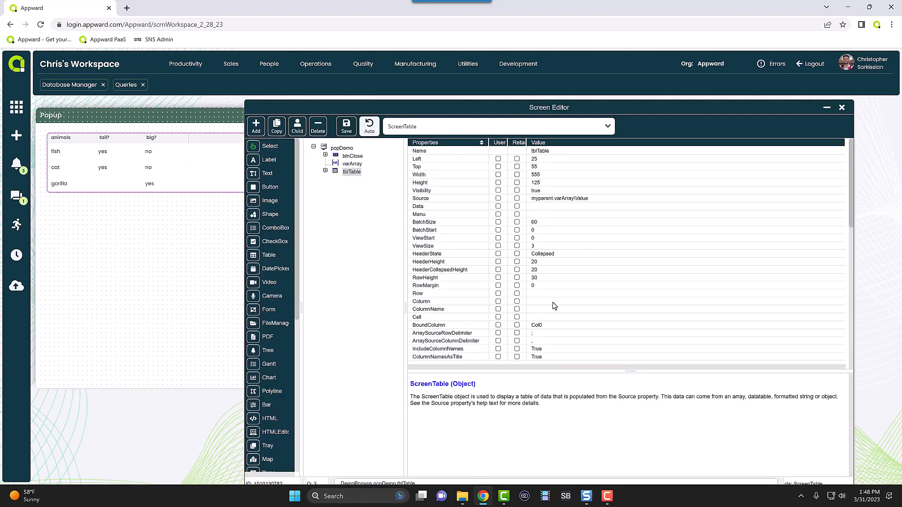
scroll(552, 302, down, 5)
click(538, 271)
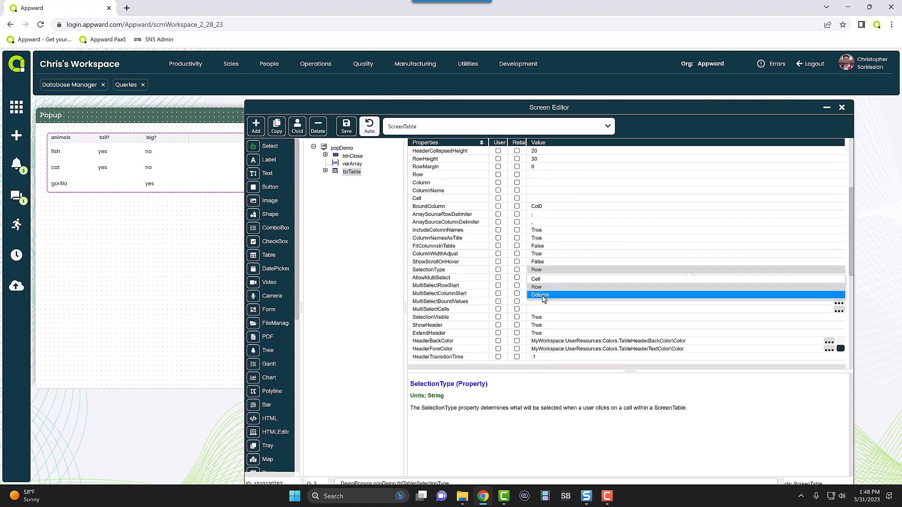
click(537, 279)
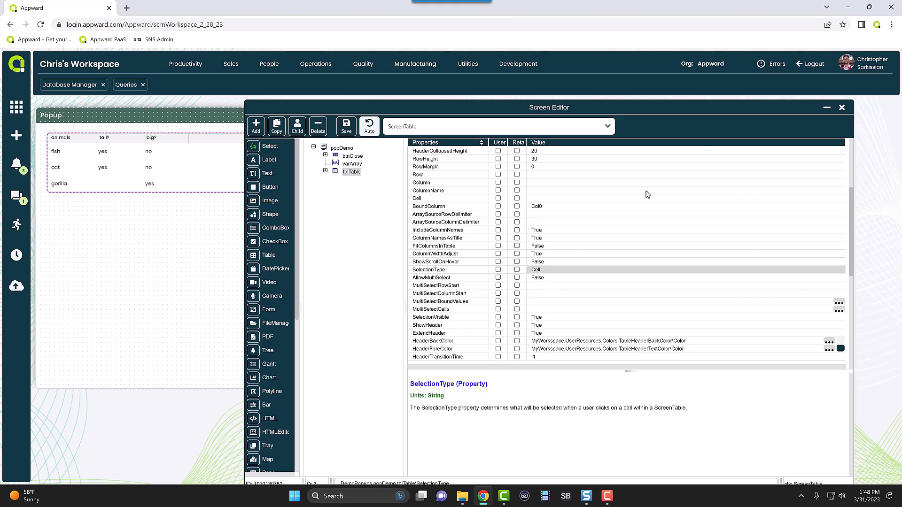
click(841, 110)
click(424, 291)
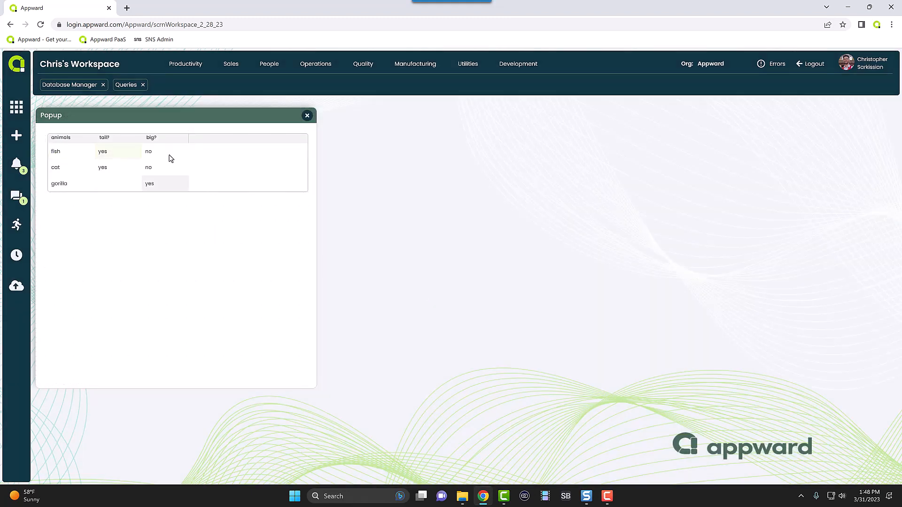
Reopen Screen Design for tblTable and enable AllowEdit on its columns Col0, Col1 and Col2
right_click(115, 168)
click(141, 207)
click(126, 162)
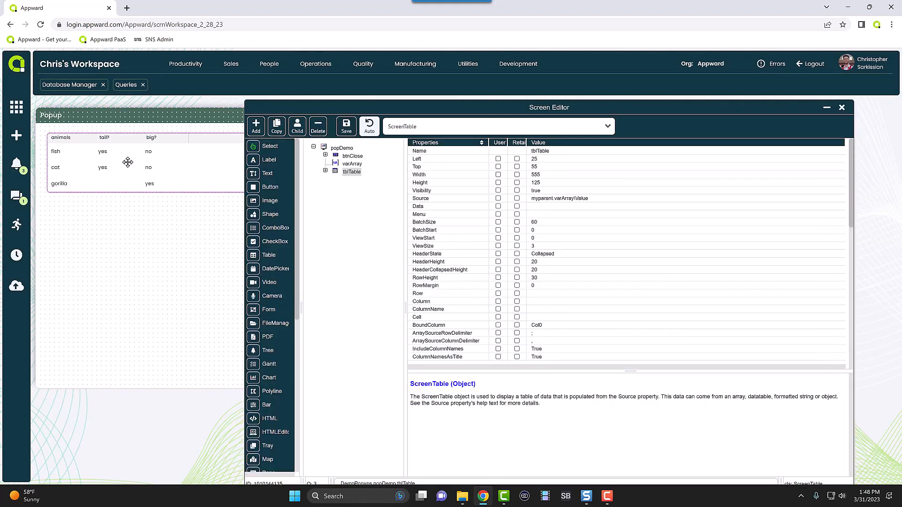
click(325, 170)
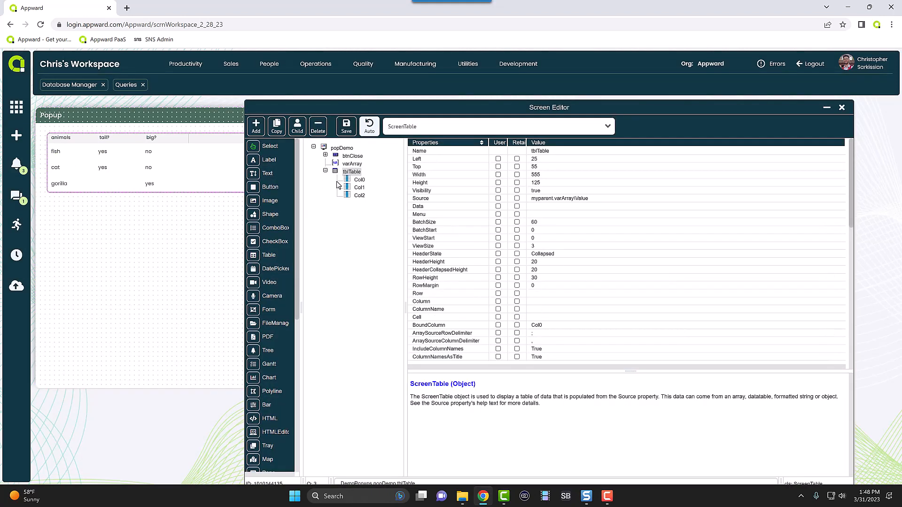
click(360, 179)
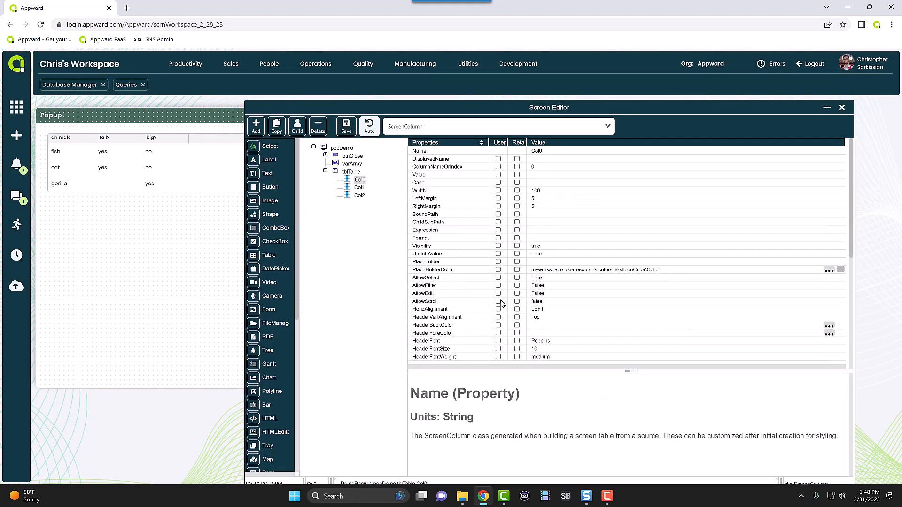
click(544, 295)
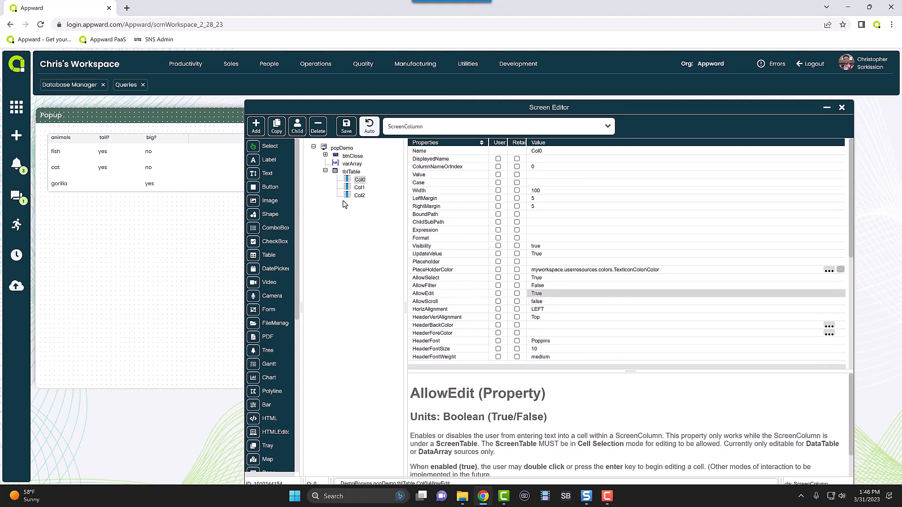
click(359, 187)
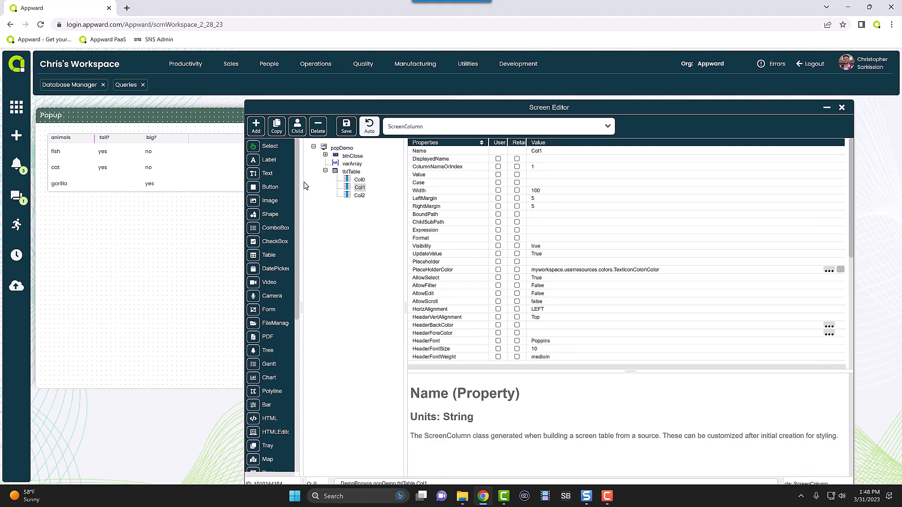
click(545, 294)
click(360, 196)
double_click(544, 294)
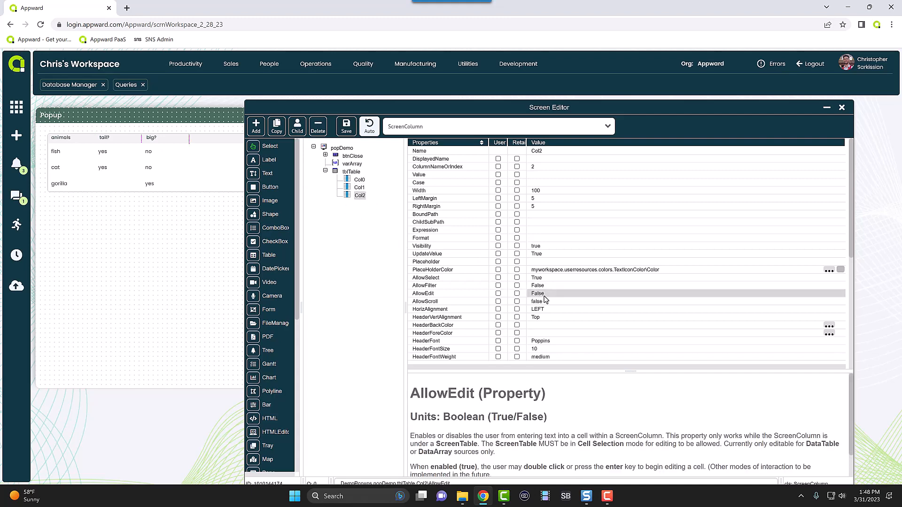
Close the Screen Editor, enter yes in the gorilla row's tail? cell and shift the running popup slightly sideways
click(841, 108)
click(407, 288)
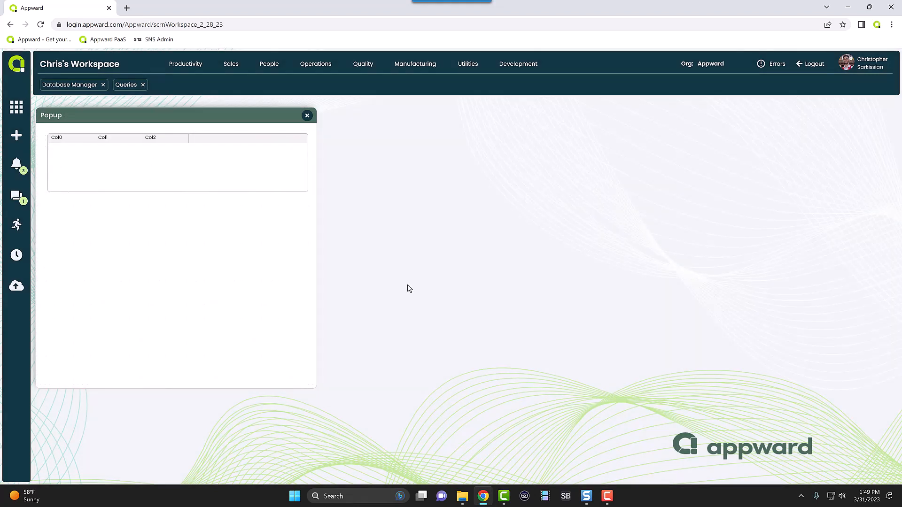
click(112, 183)
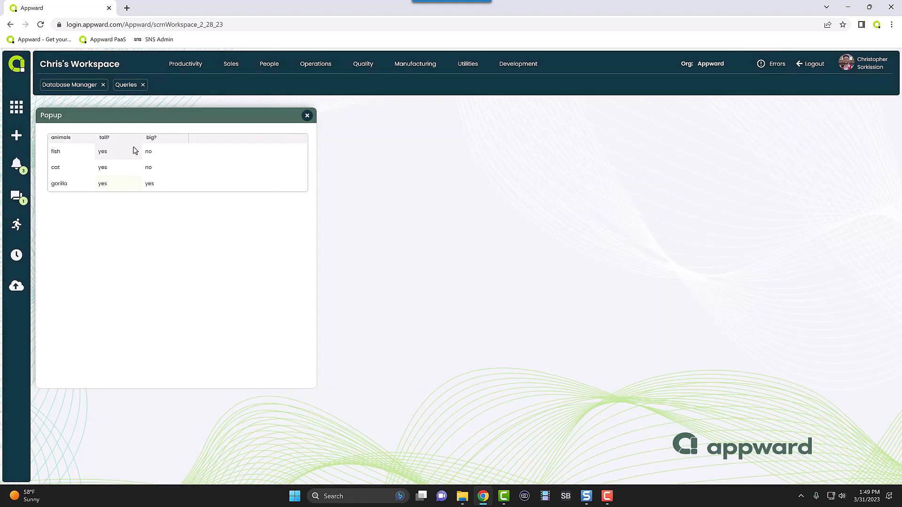
drag(138, 110, 167, 109)
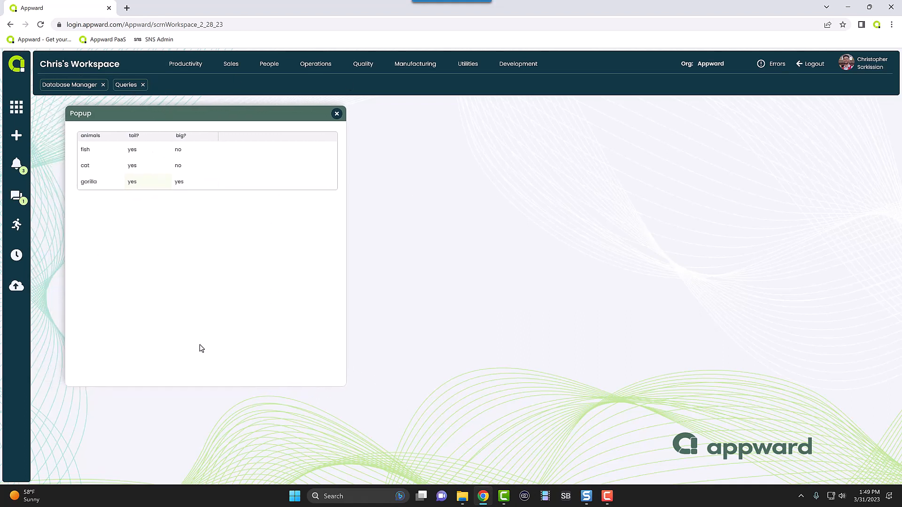
Reopen the popup in Screen Design beside the Screen Editor and set tblTable's HeaderHeight to 30
right_click(156, 278)
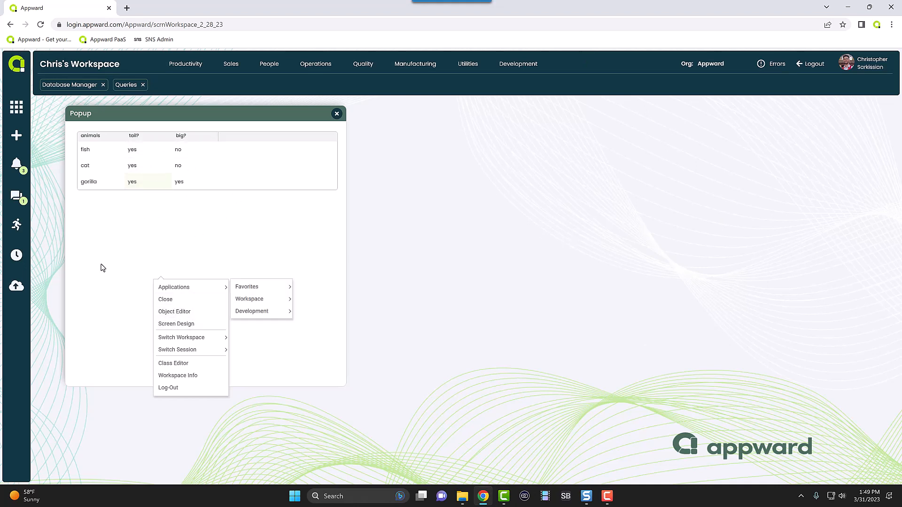
click(165, 325)
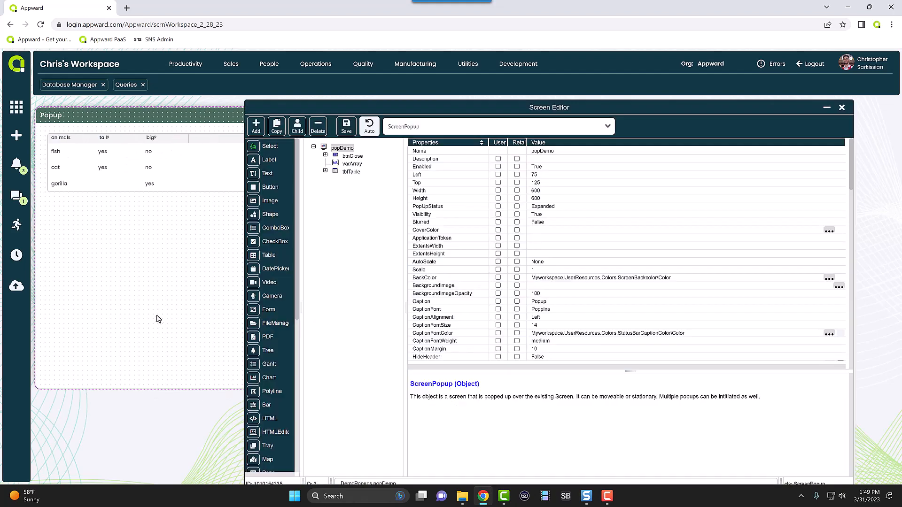
drag(369, 112, 453, 121)
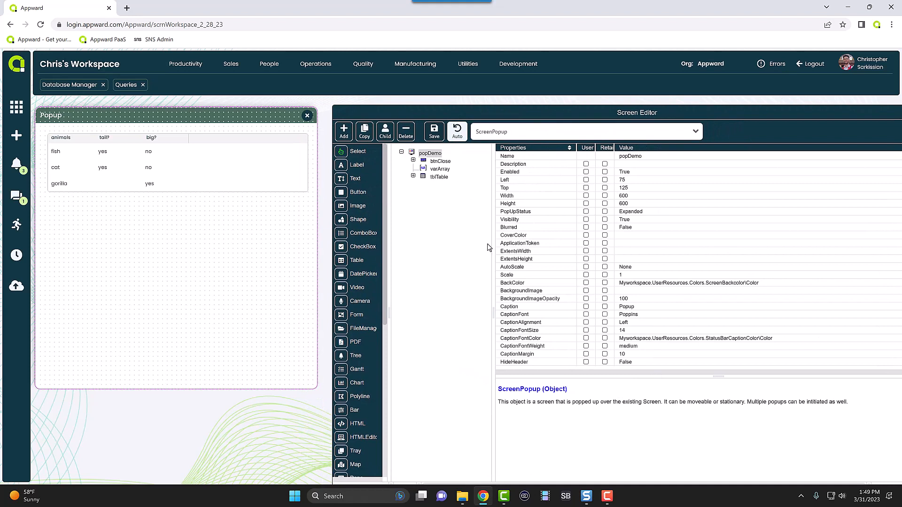
click(134, 167)
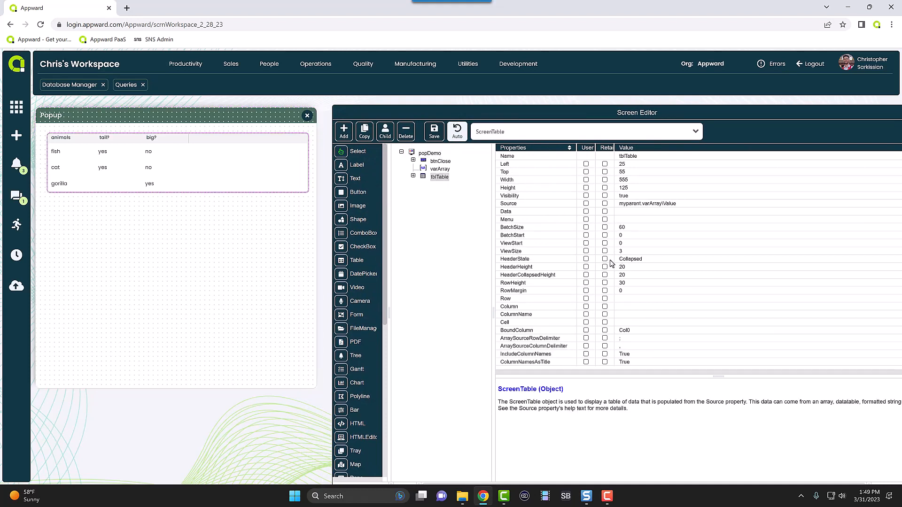
click(626, 267)
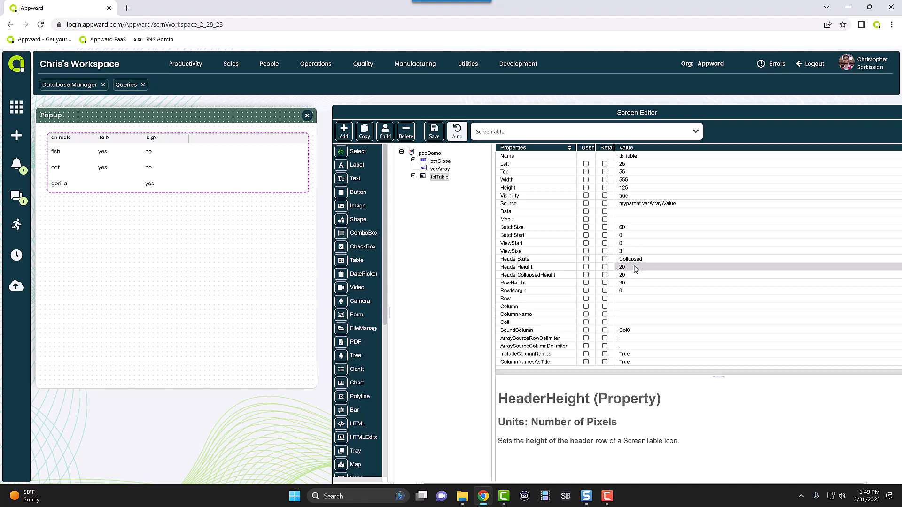
text(30)
key(Return)
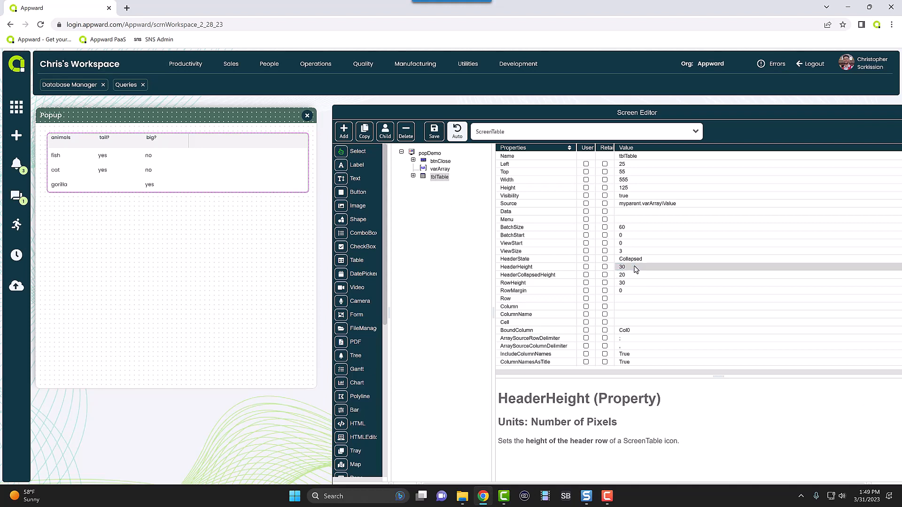
Set tblTable's FitColumnsInTable to True and view the help for ColumnWidthAdjust
scroll(653, 267, down, 3)
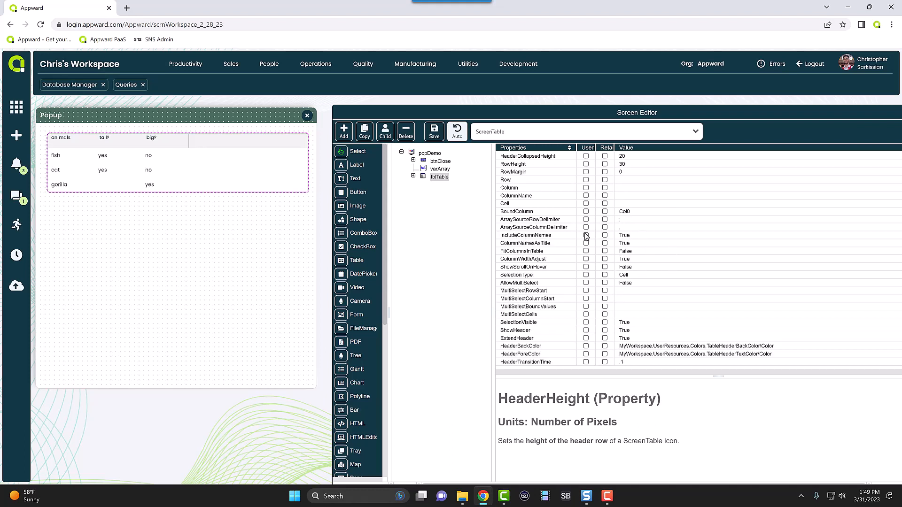
double_click(629, 252)
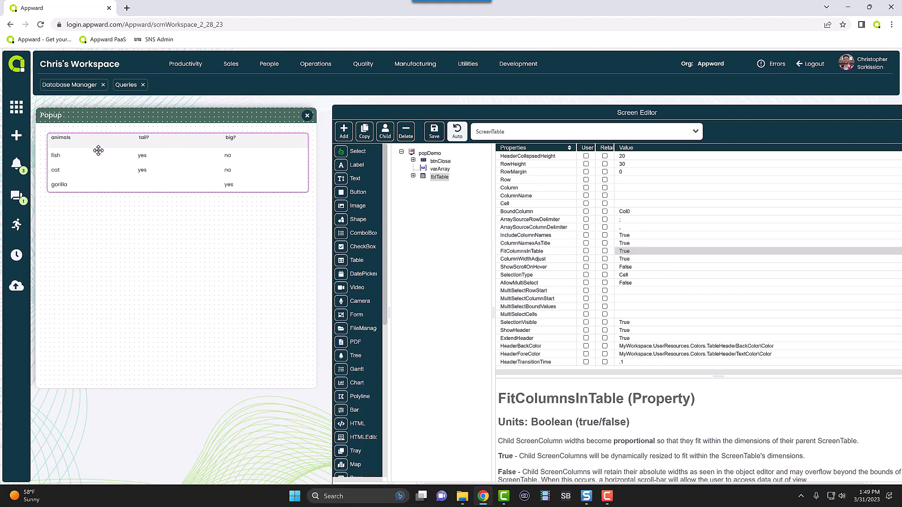
click(634, 259)
Close the Screen Editor, adjust the border between tail? and big? in the running table, and move the popup sideways
drag(654, 117, 532, 130)
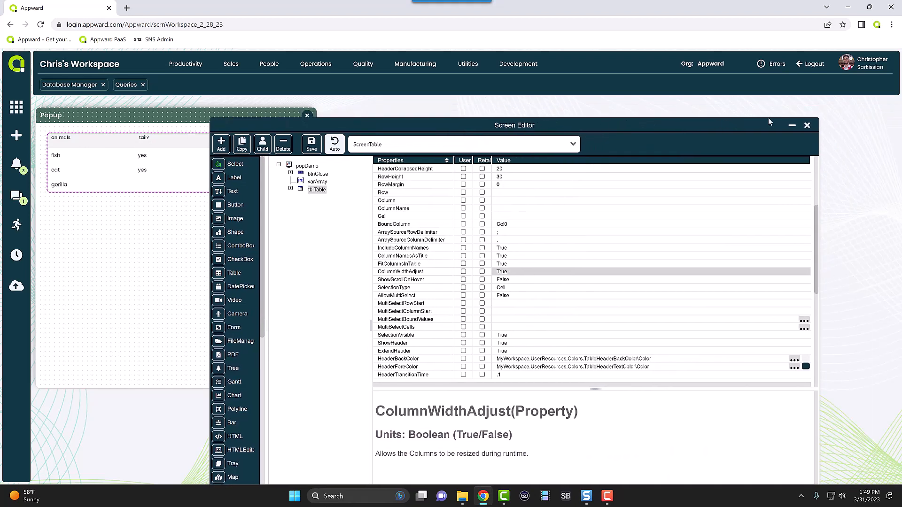
click(807, 125)
click(412, 292)
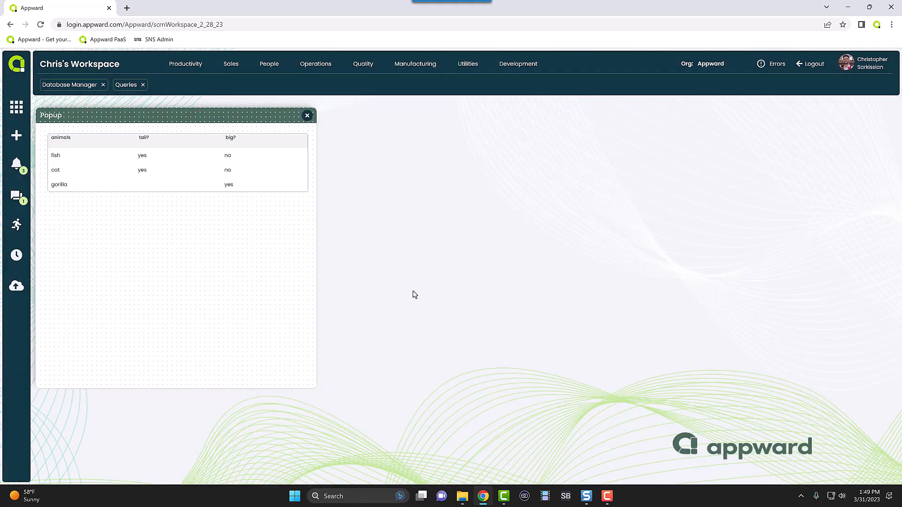
mouse_move(222, 138)
mouse_down()
mouse_move(187, 142)
mouse_move(209, 143)
mouse_up()
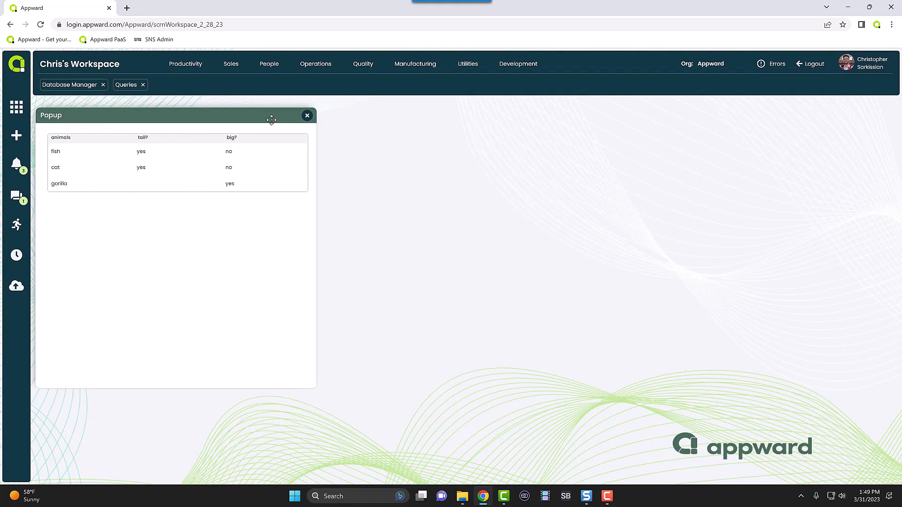
drag(272, 117, 334, 119)
Reopen Screen Design, examine tblTable's properties, methods, events and child columns, and close the Screen Editor
right_click(256, 272)
click(283, 314)
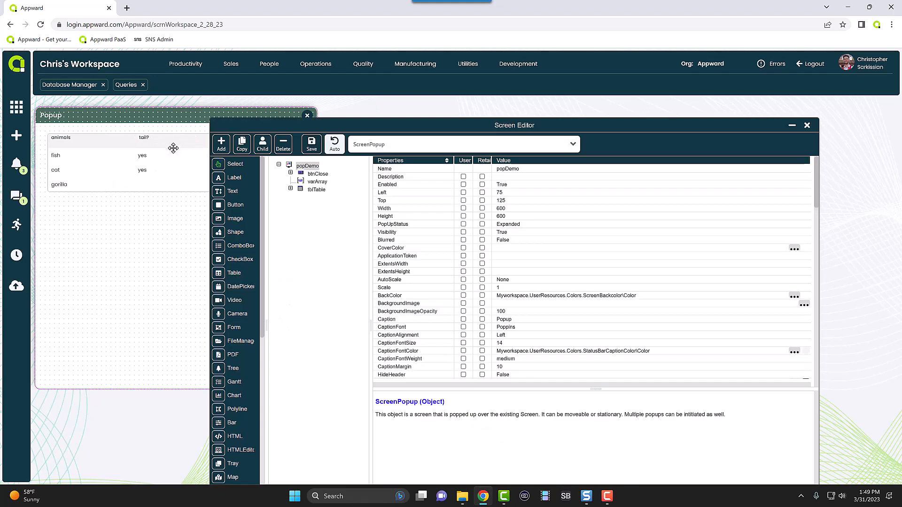
click(174, 146)
scroll(540, 274, down, 5)
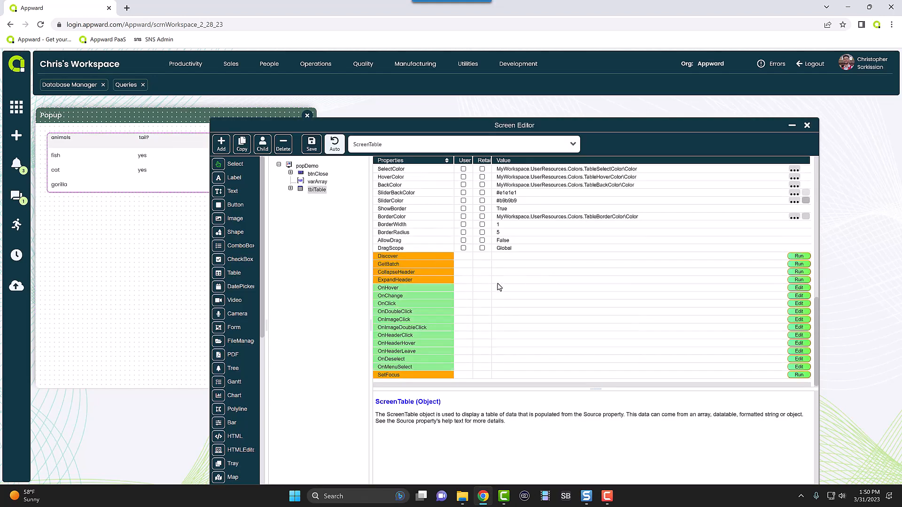
scroll(499, 287, up, 3)
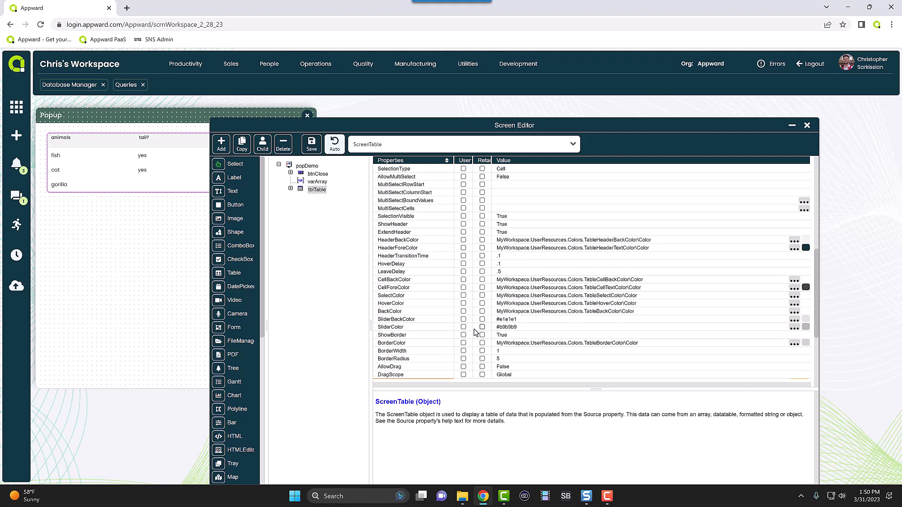
scroll(591, 304, up, 3)
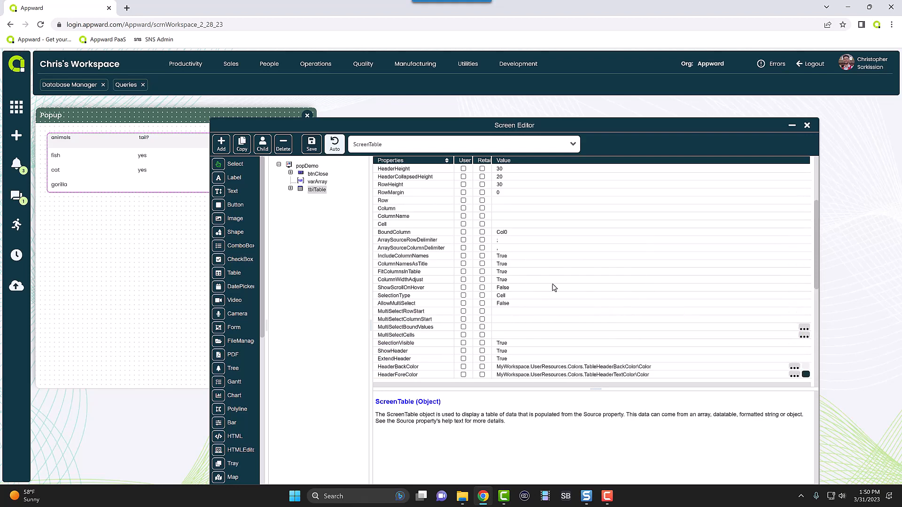
scroll(538, 326, up, 3)
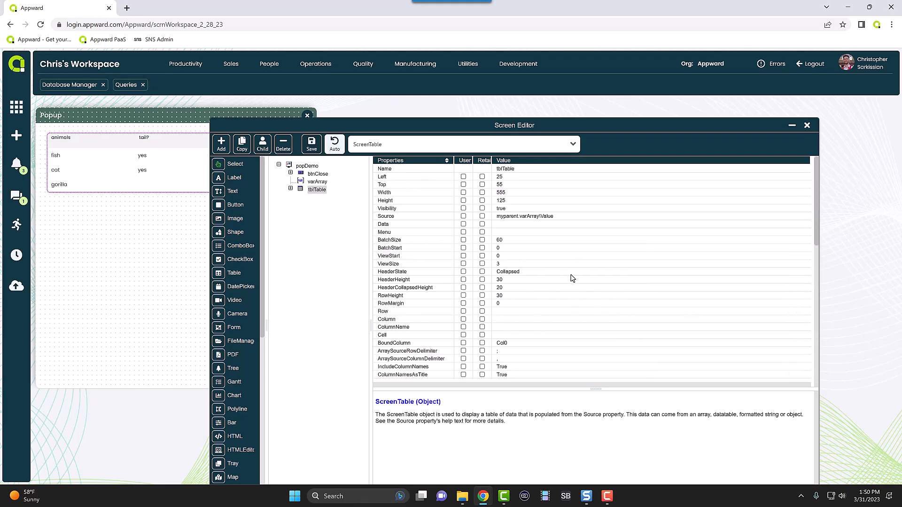
click(291, 188)
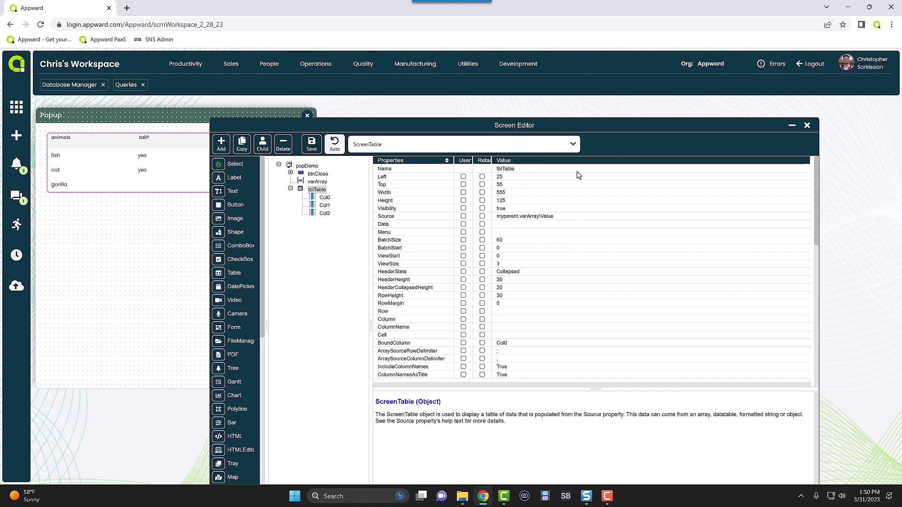
click(808, 126)
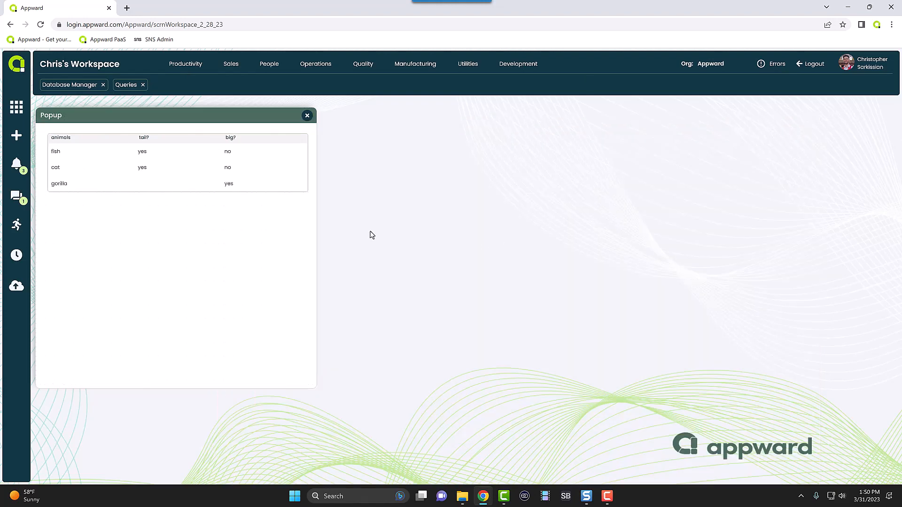